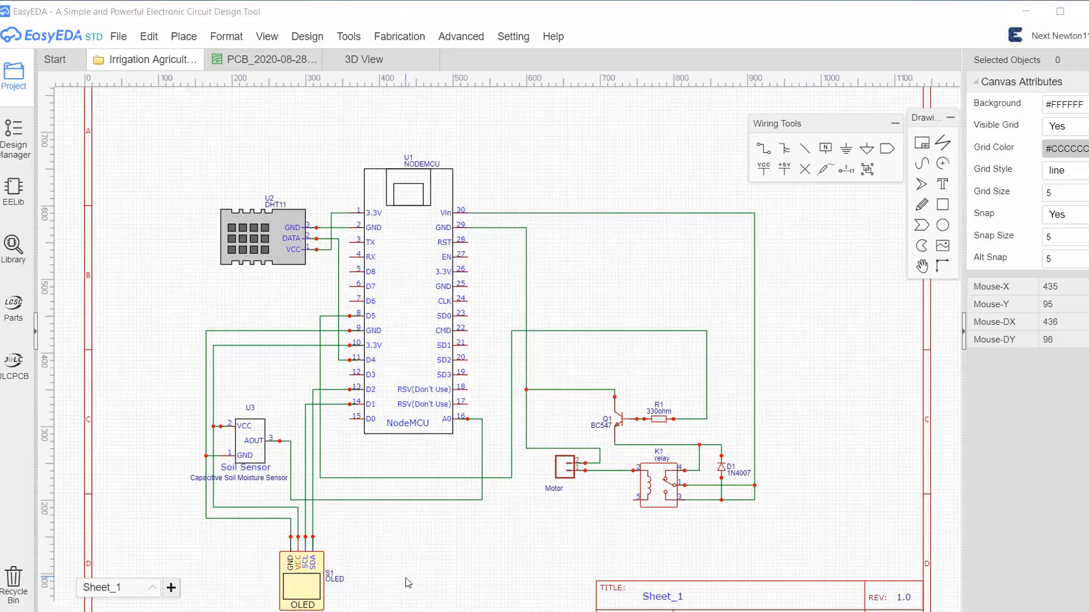
# Move from the irrigation circuit schematic to the PCB_2020-08-28 layout
pyautogui.scroll(-3, 406, 577)
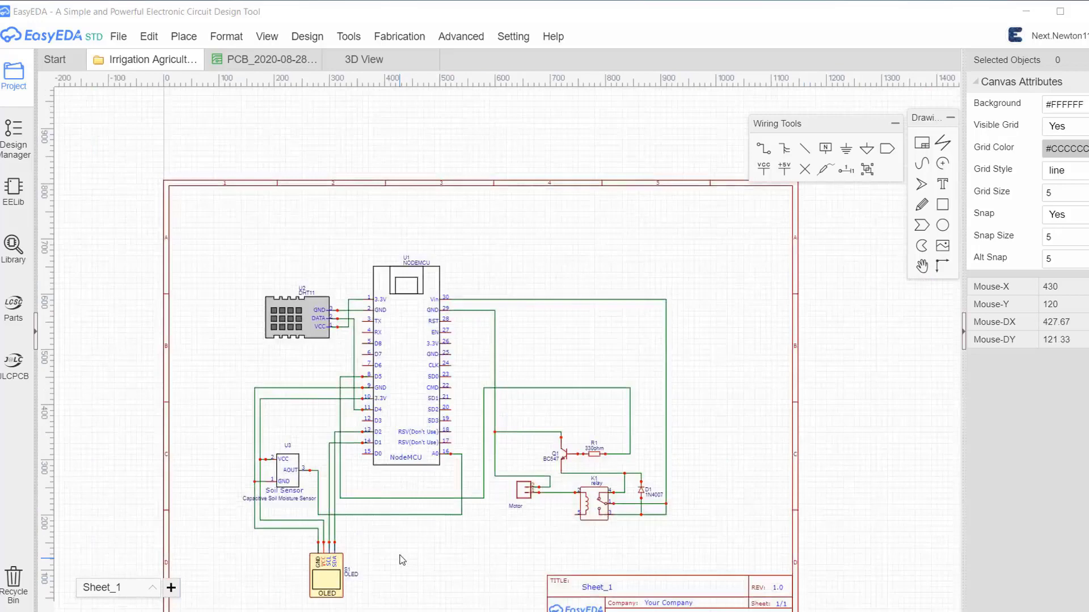
pyautogui.scroll(5, 397, 596)
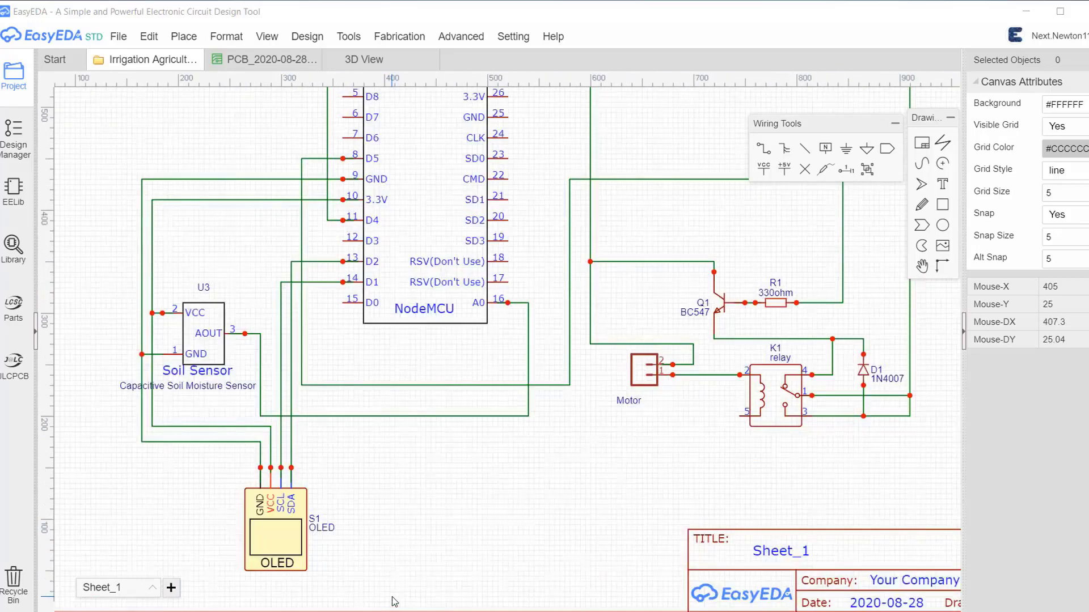
pyautogui.scroll(-2, 394, 601)
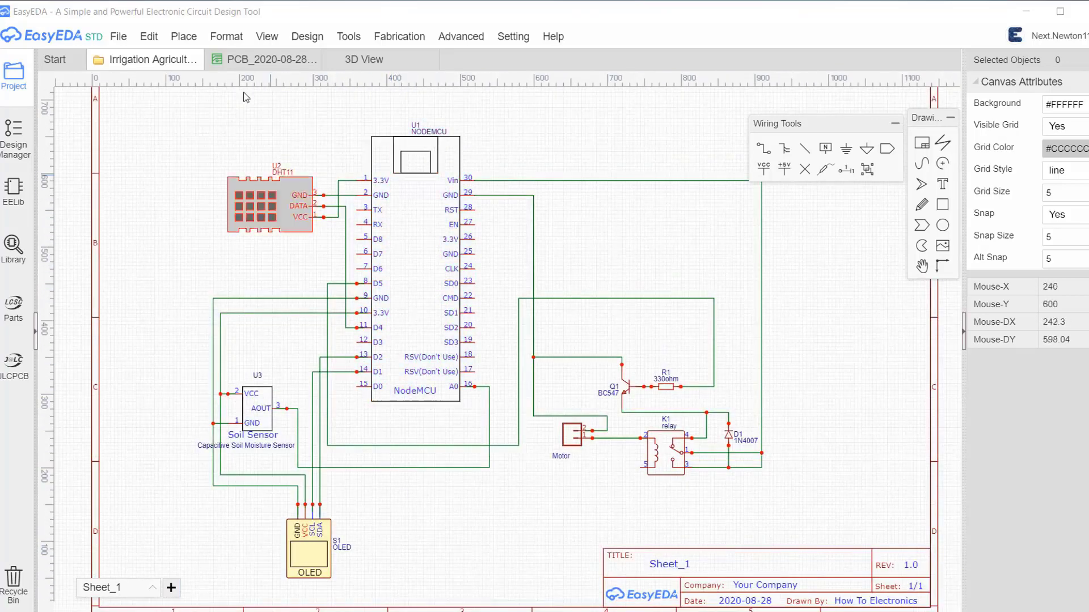
pyautogui.click(253, 62)
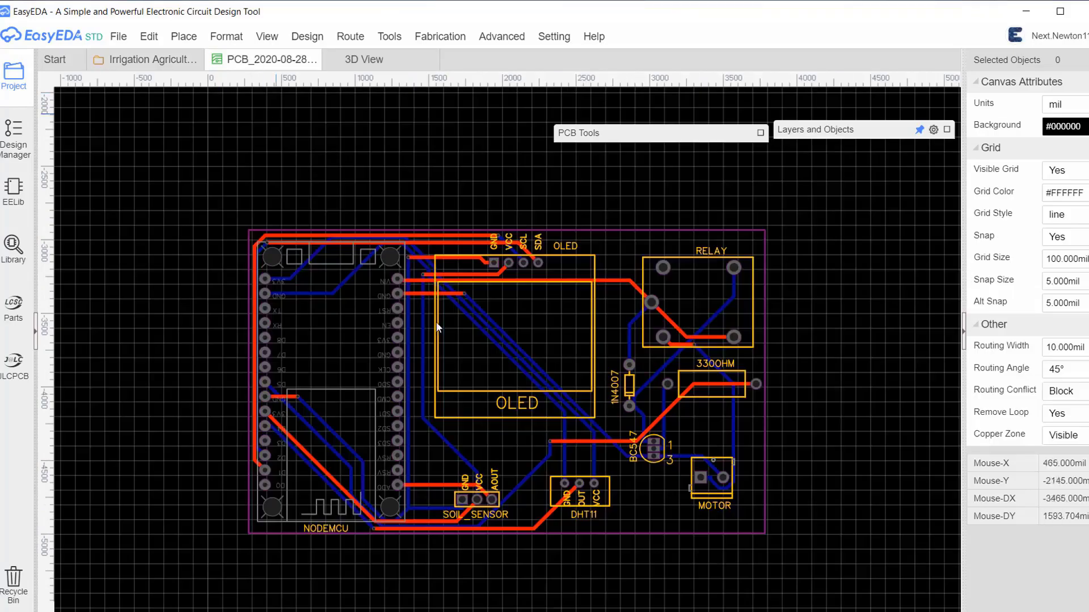
# Show the board in 3D view and tilt it into a perspective angle
pyautogui.scroll(1, 583, 380)
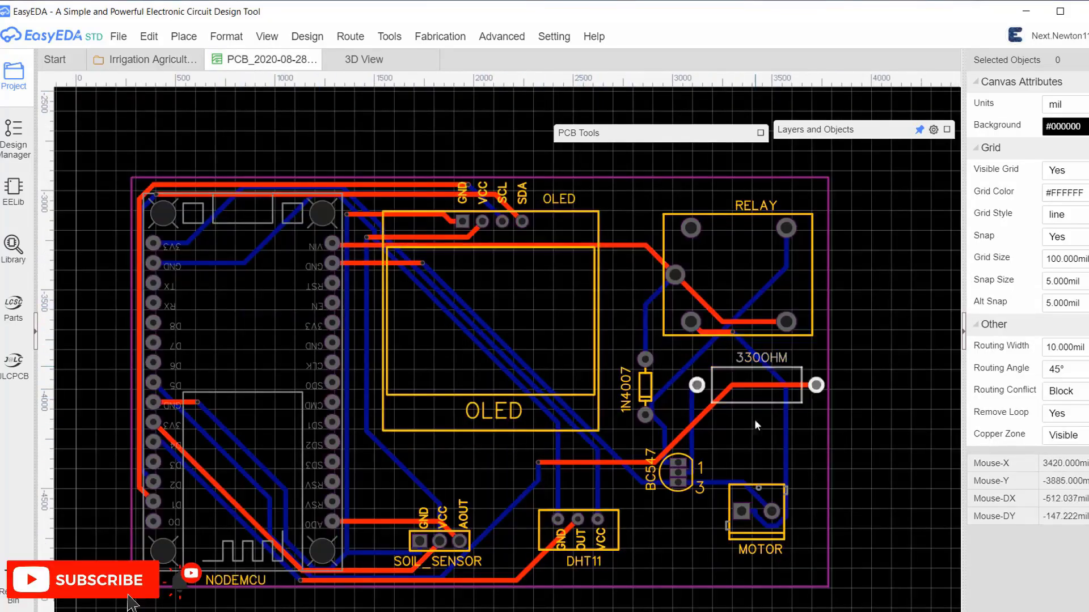
pyautogui.click(391, 69)
pyautogui.moveTo(470, 267); pyautogui.dragTo(241, 214)
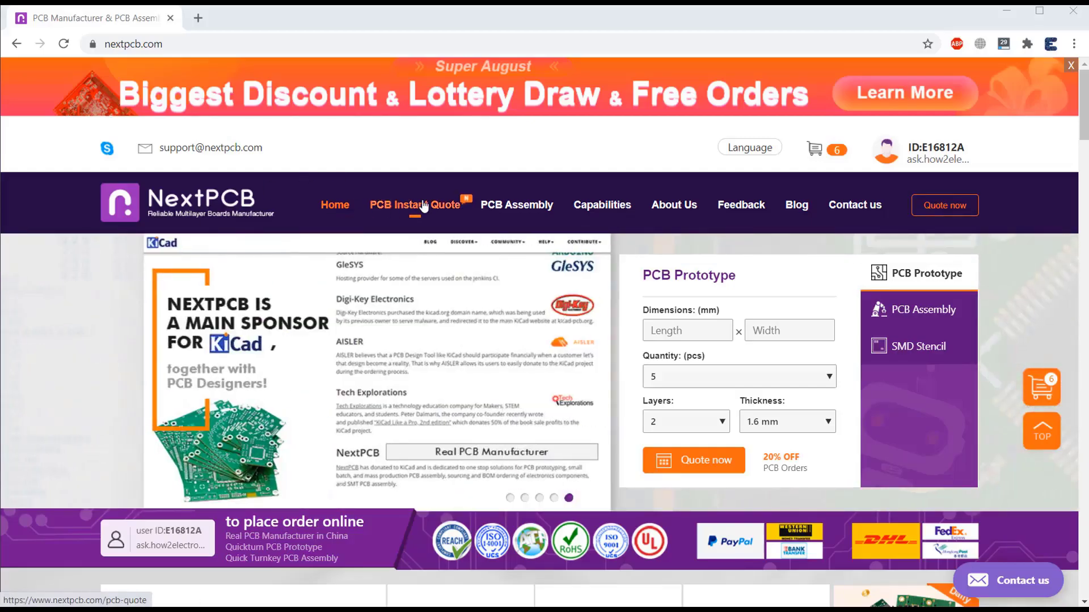
# Upload the irrigation system Gerber zip for an instant quote and inspect it in Gerber Viewer
pyautogui.click(418, 209)
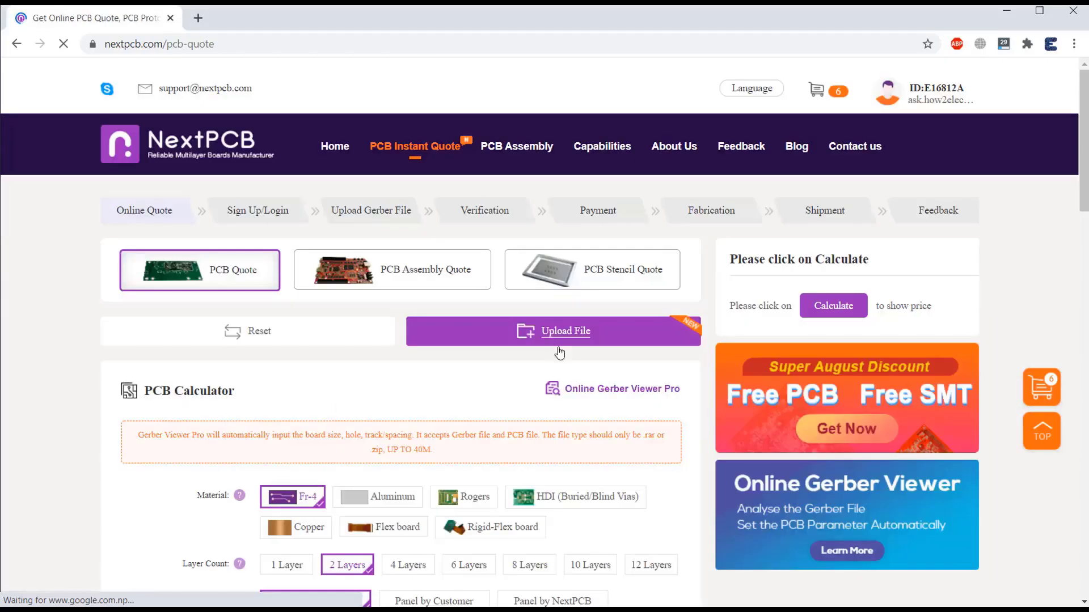
pyautogui.click(401, 445)
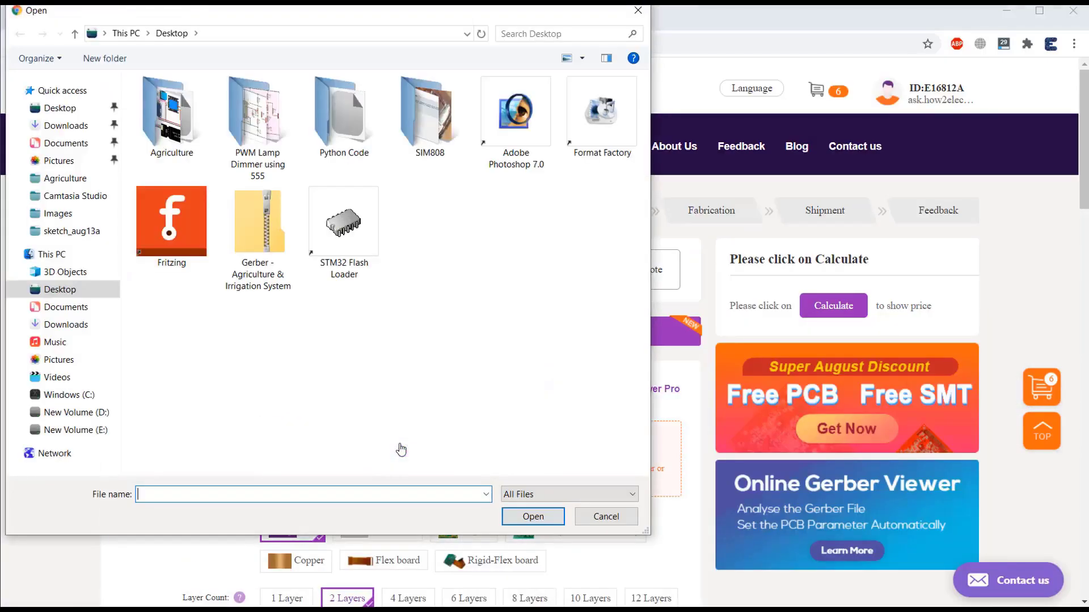
pyautogui.click(277, 215)
pyautogui.click(533, 517)
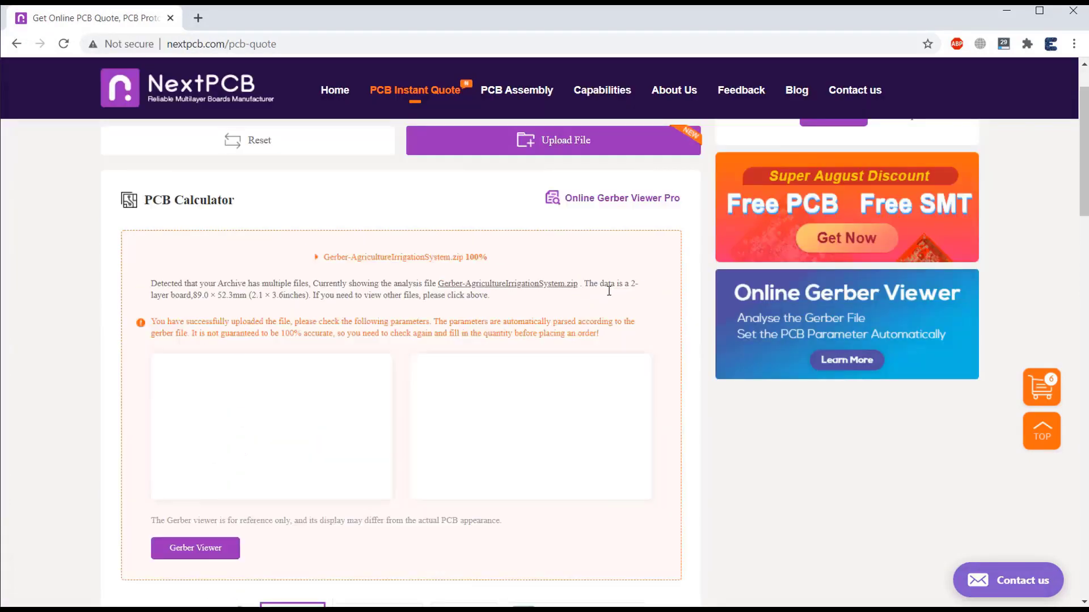
pyautogui.click(201, 470)
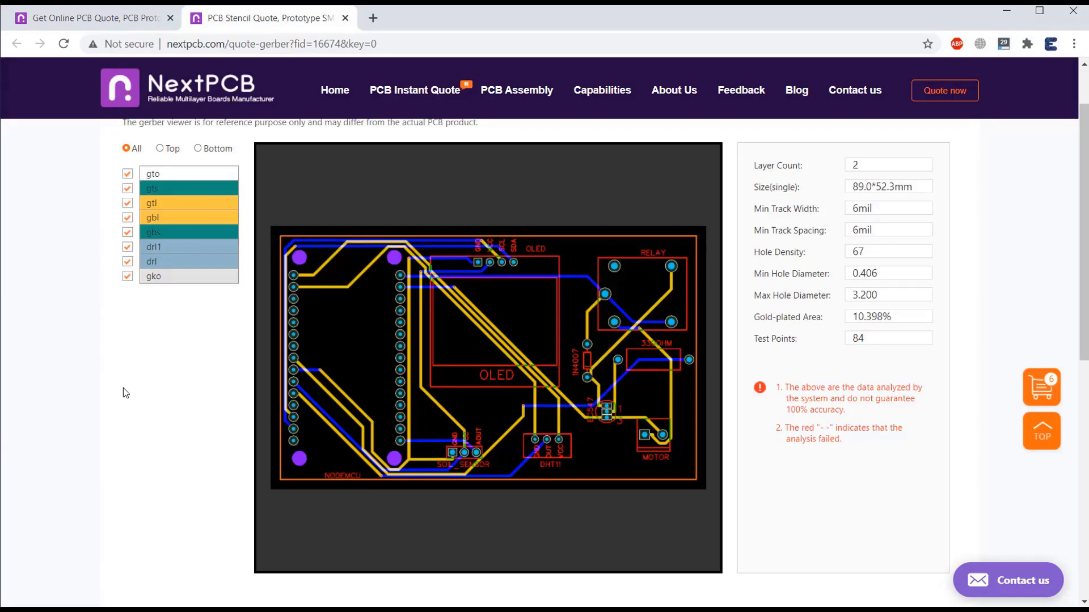
pyautogui.hotkey('ctrl', 'w')
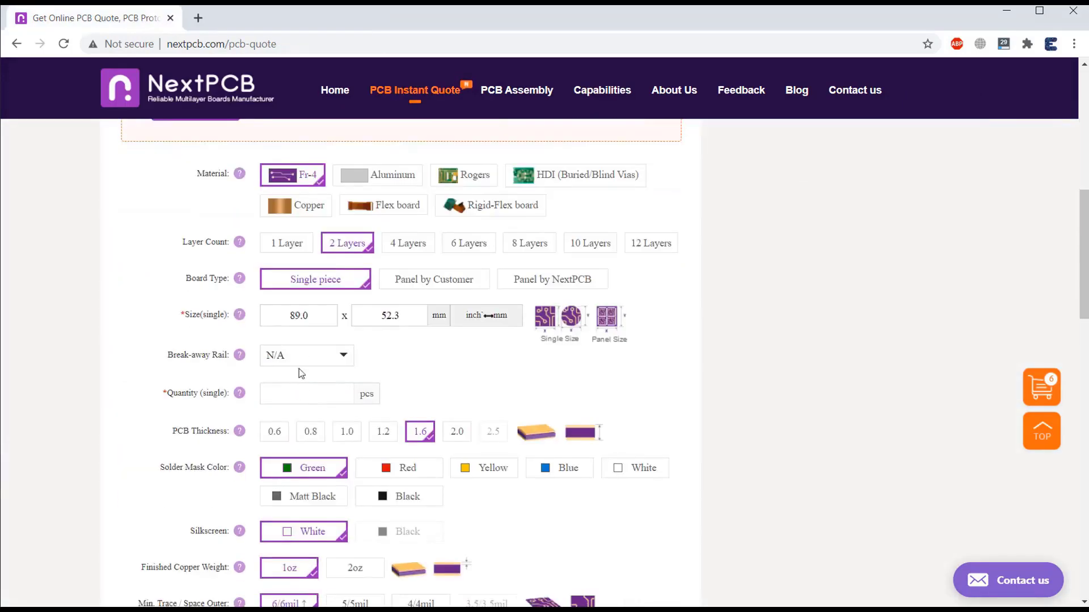
# Set the quote to 5 boards with red solder mask
pyautogui.click(341, 399)
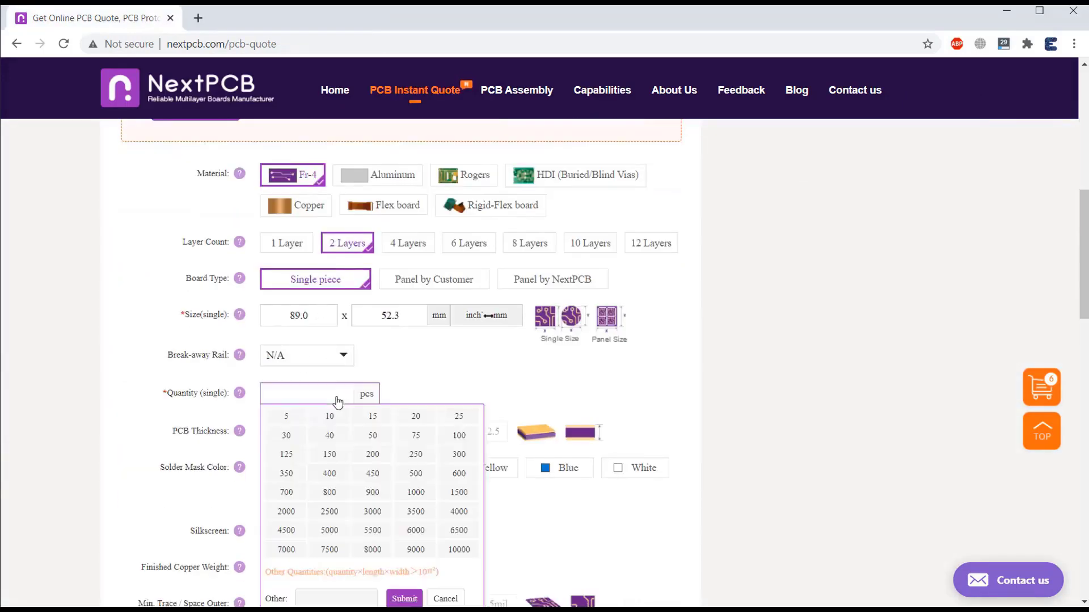
pyautogui.click(287, 413)
pyautogui.scroll(-4, 312, 280)
pyautogui.click(406, 249)
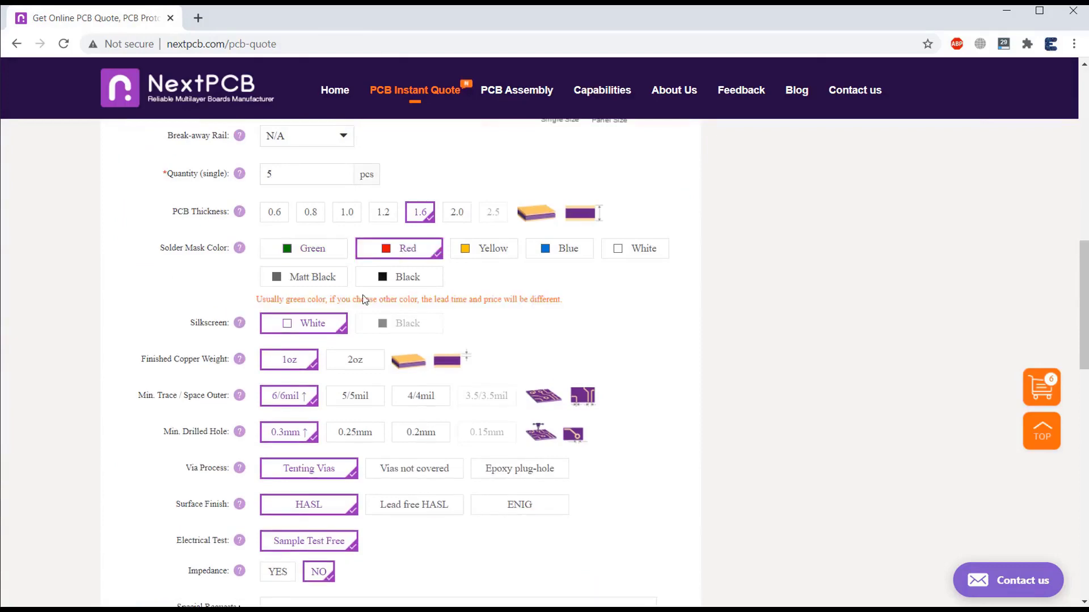
# Return to the NextPCB home page and open the Super August discount promotion
pyautogui.scroll(15, 624, 375)
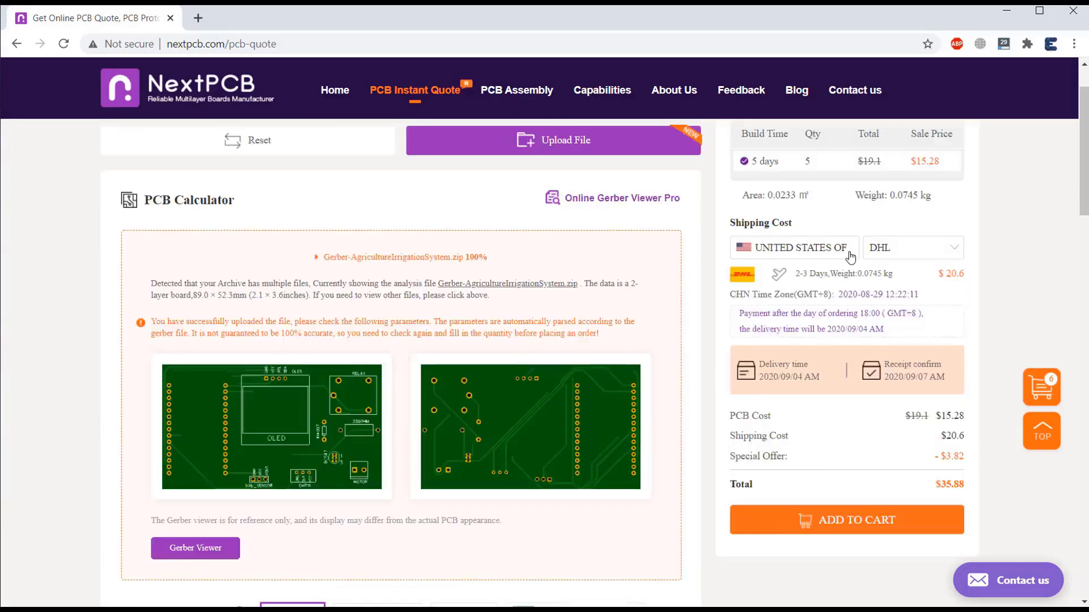
pyautogui.click(845, 524)
pyautogui.click(461, 95)
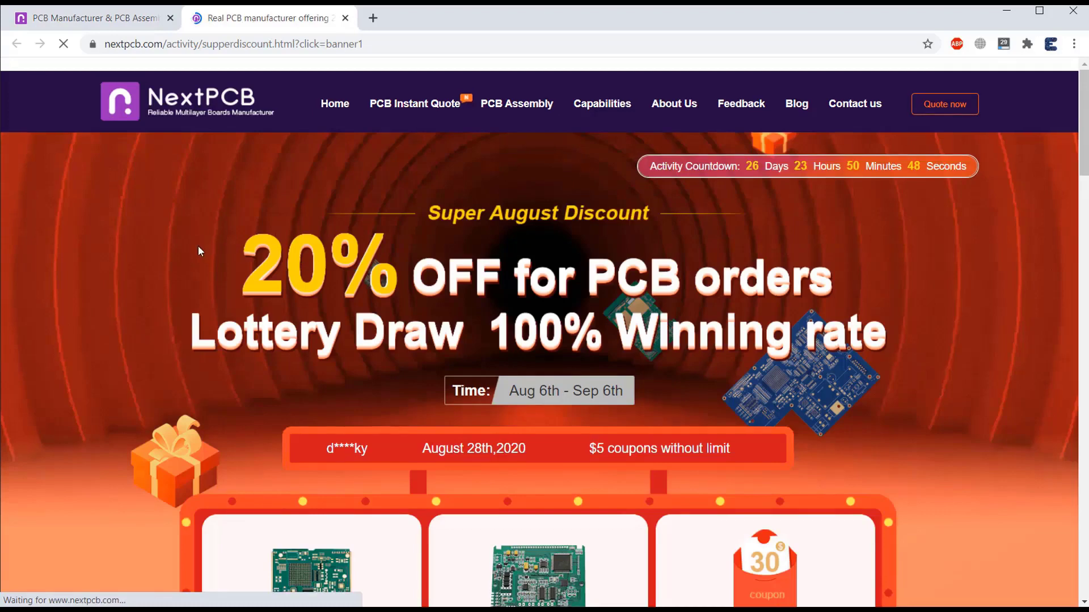
# Scroll the Super August page and read the lottery draw rules
pyautogui.scroll(-1, 198, 246)
pyautogui.scroll(-2, 199, 246)
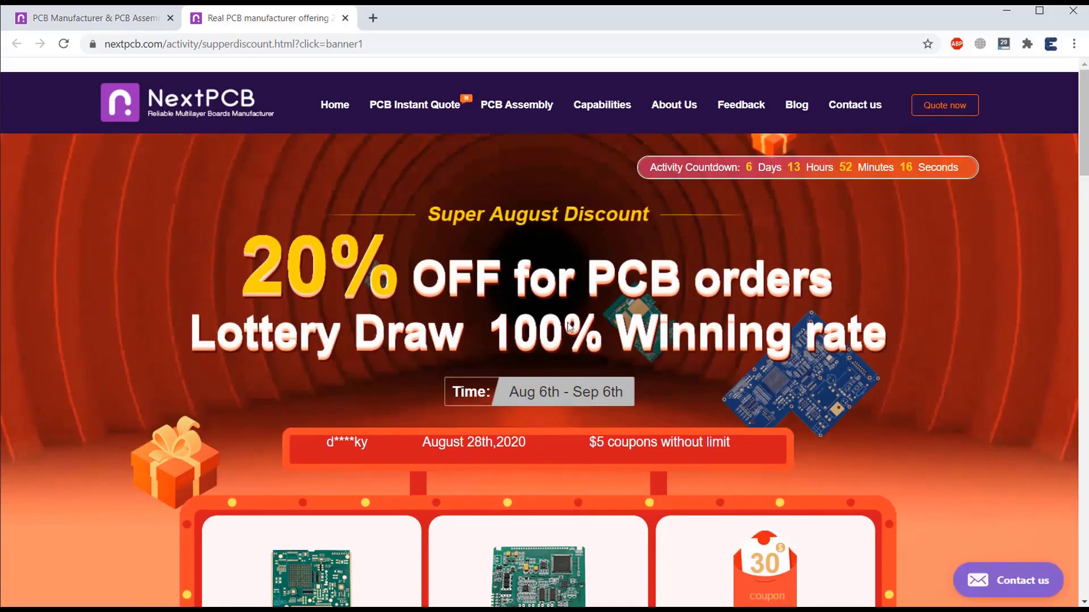
pyautogui.scroll(-6, 385, 276)
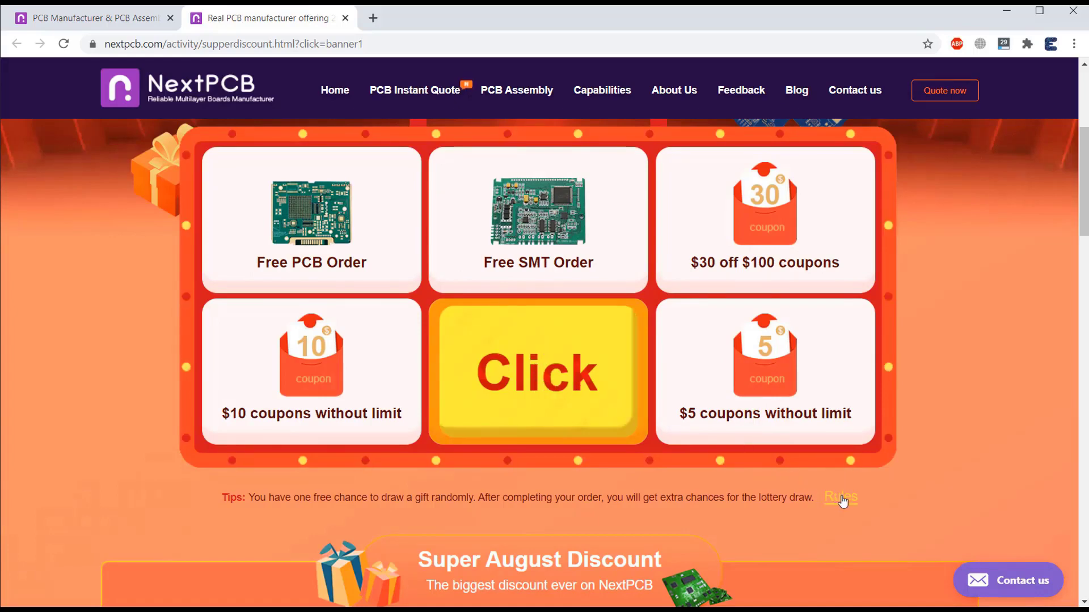
pyautogui.click(841, 498)
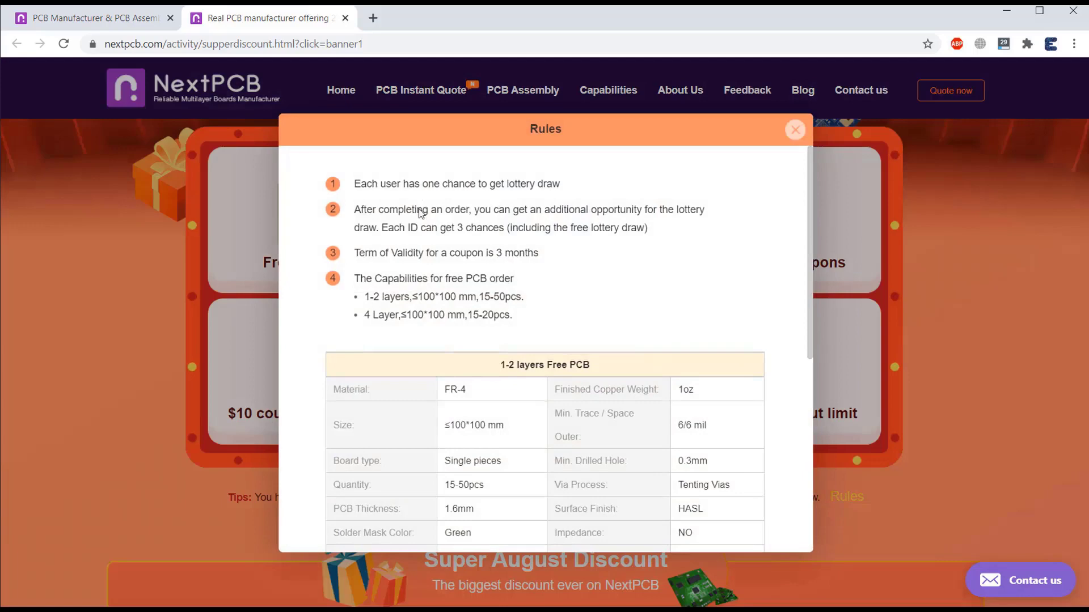
pyautogui.scroll(-9, 421, 212)
pyautogui.scroll(9, 457, 277)
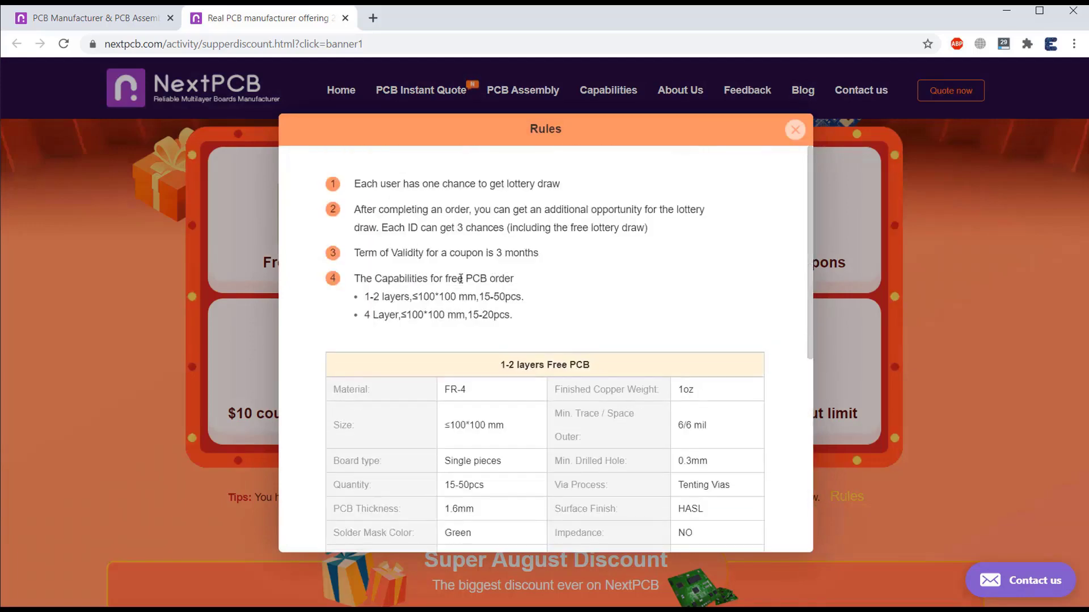
pyautogui.click(795, 131)
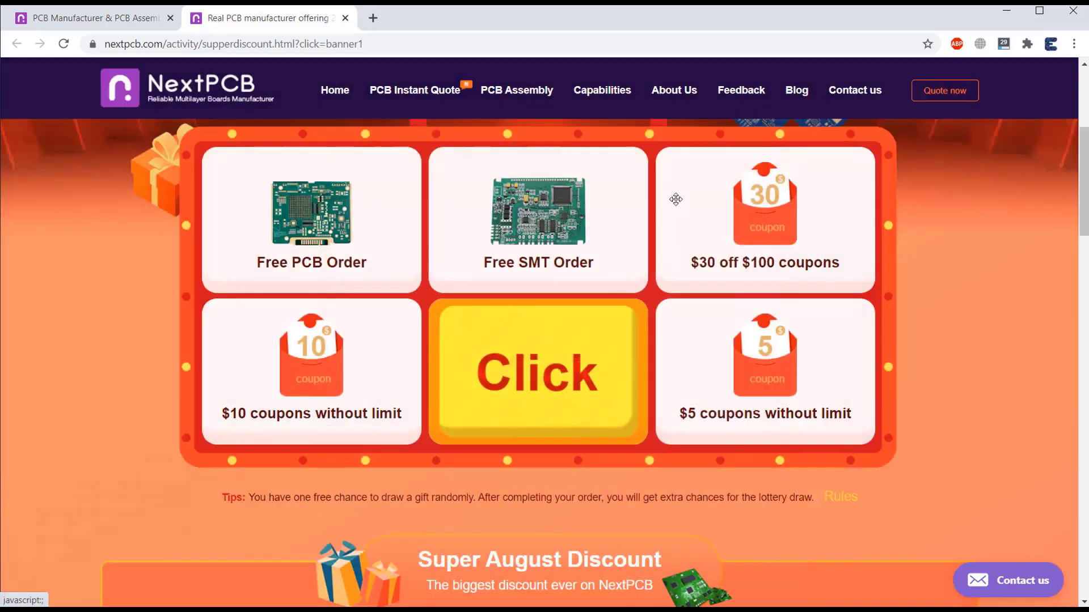
# Scroll down to the prototype, mass production, multilayer and assembly price cards
pyautogui.scroll(-7, 457, 329)
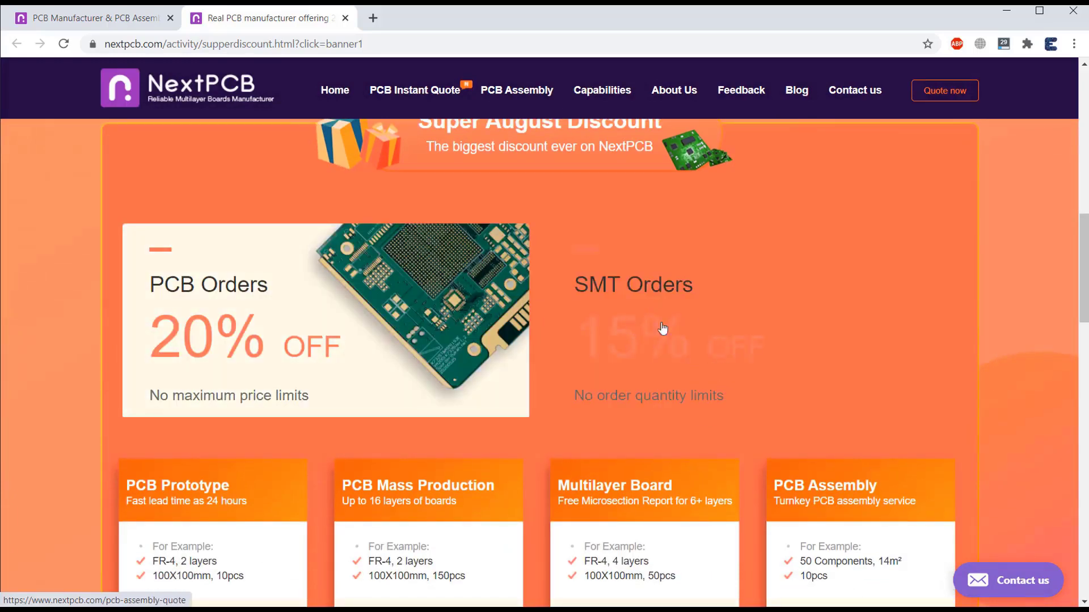
pyautogui.scroll(-4, 341, 425)
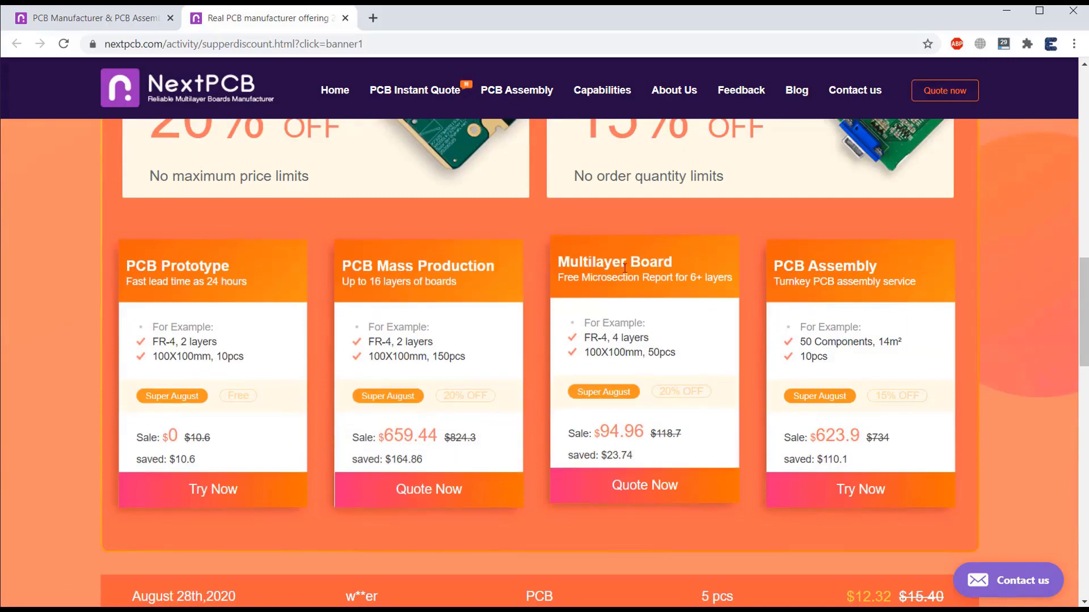
pyautogui.scroll(-4, 737, 343)
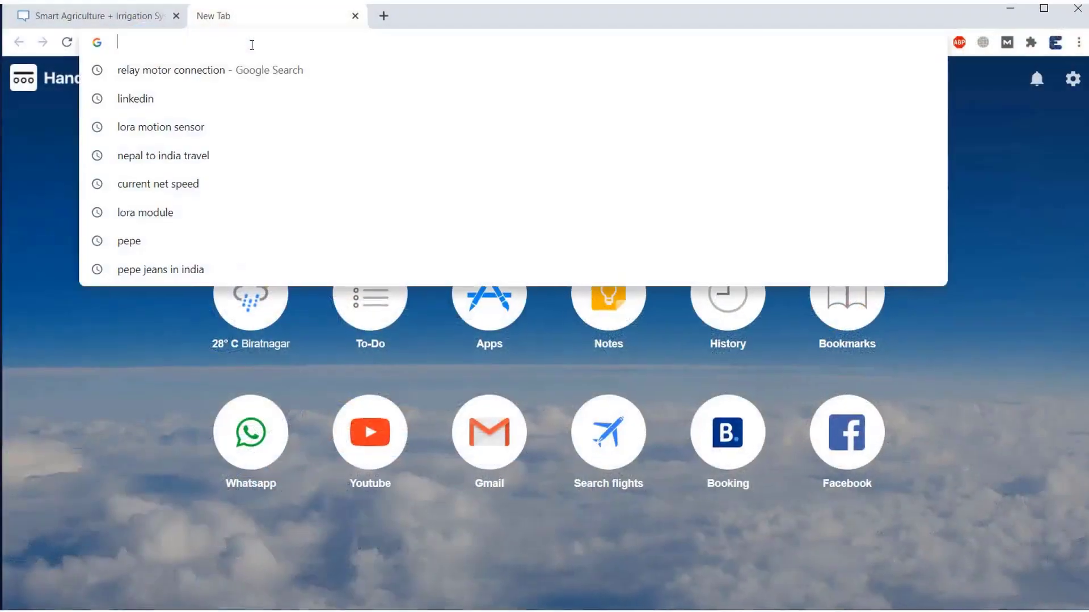
# Go to the ThingSpeak website and start signing in
pyautogui.write('thingspeak.com')
pyautogui.press('Return')
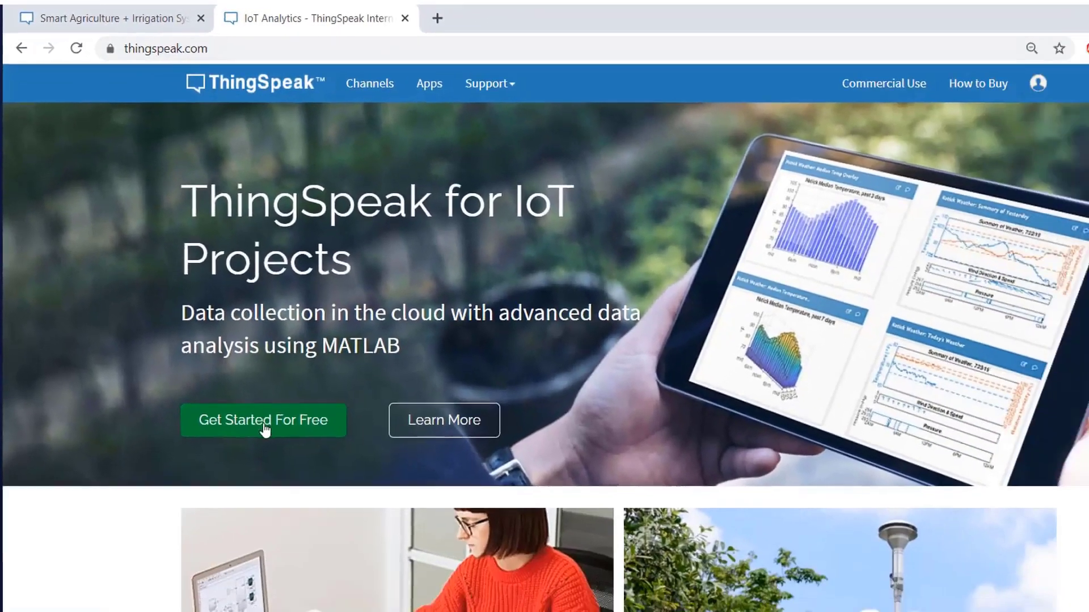
pyautogui.click(250, 419)
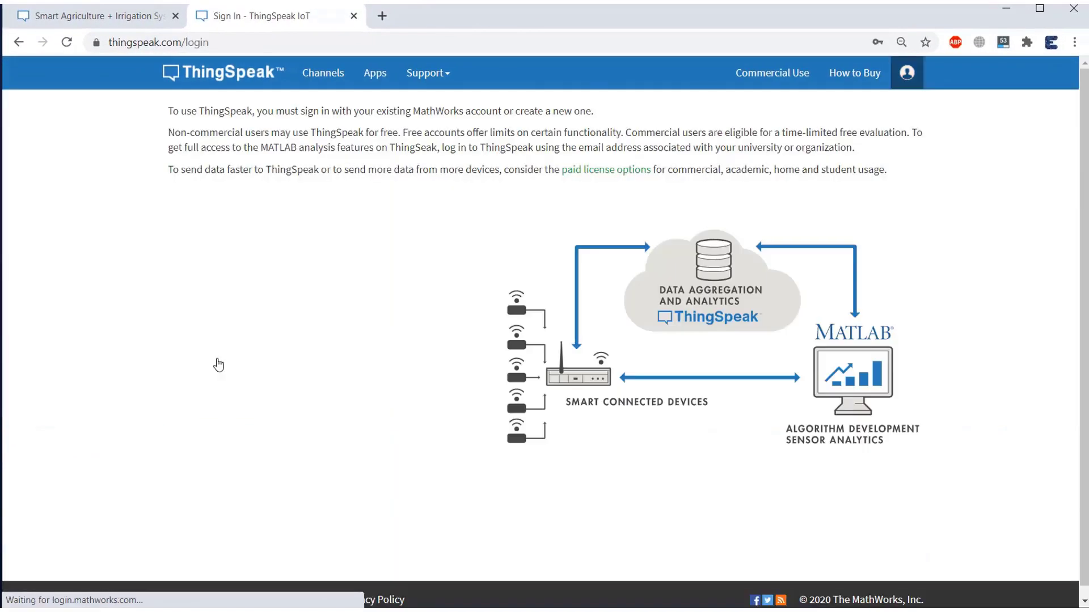
# Sign in with the saved account e-mail and password
pyautogui.click(261, 275)
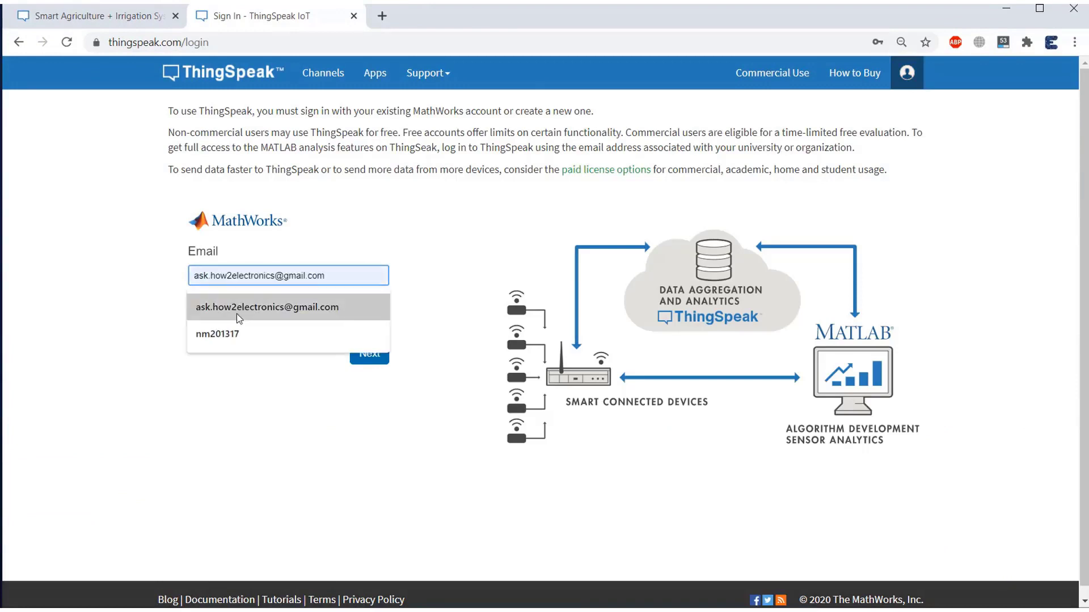
pyautogui.click(237, 306)
pyautogui.click(368, 353)
pyautogui.click(283, 294)
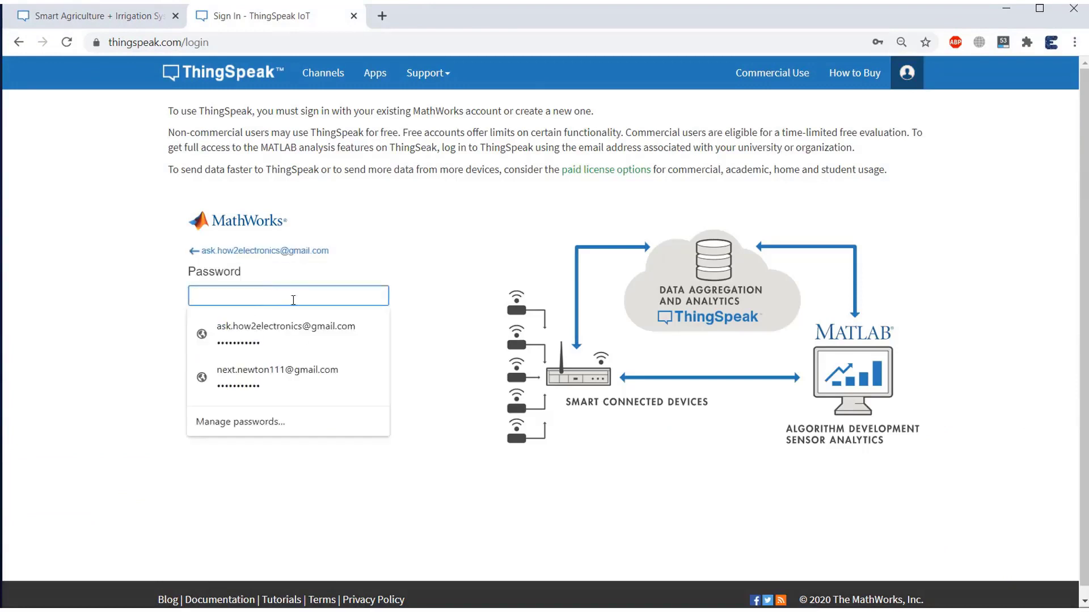
pyautogui.click(356, 350)
pyautogui.click(366, 374)
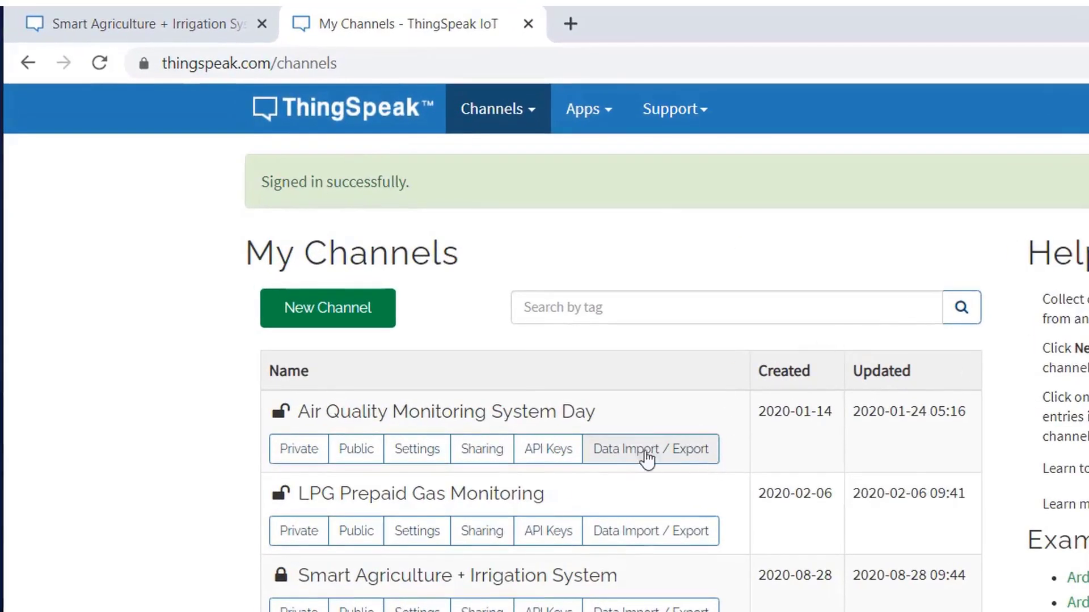
# In Channel Settings, review the fields Soil Moisture, Air Humidity, Air Temperature and Motor Status
pyautogui.click(337, 309)
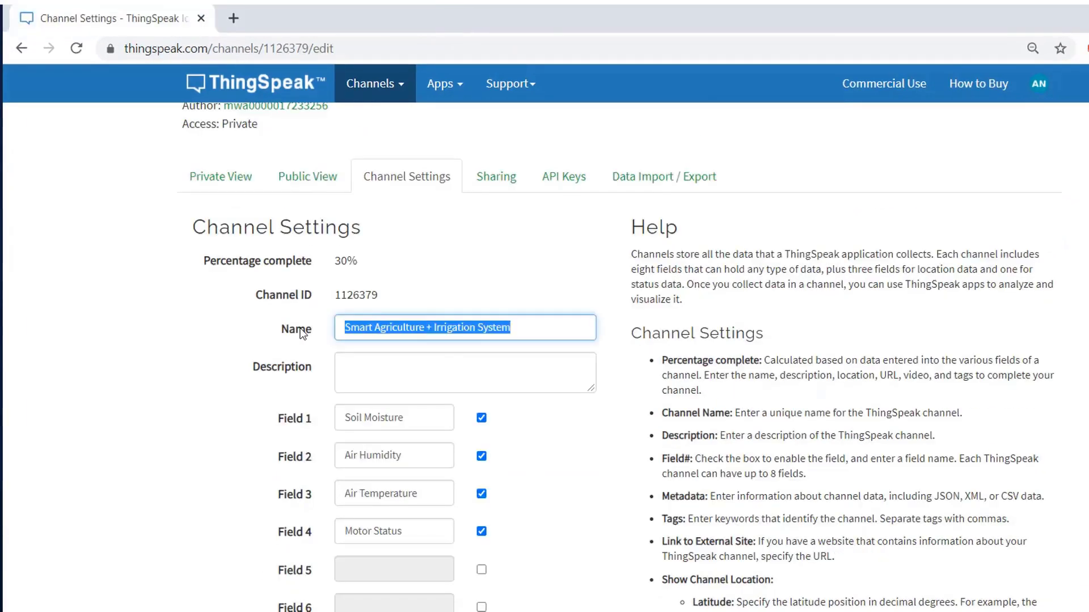
pyautogui.tripleClick(400, 418)
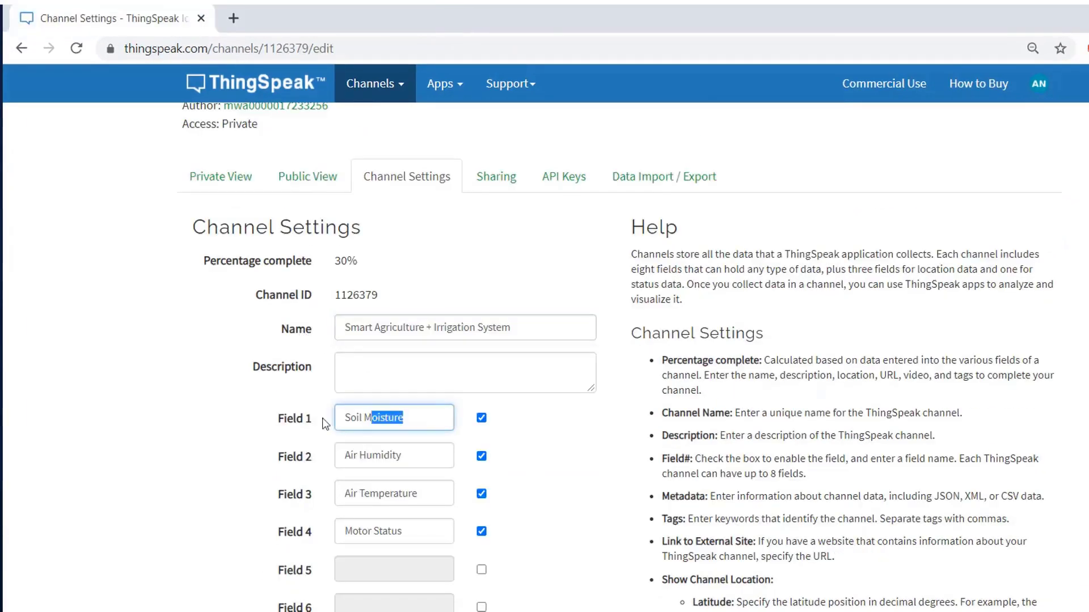
pyautogui.tripleClick(408, 458)
pyautogui.tripleClick(438, 493)
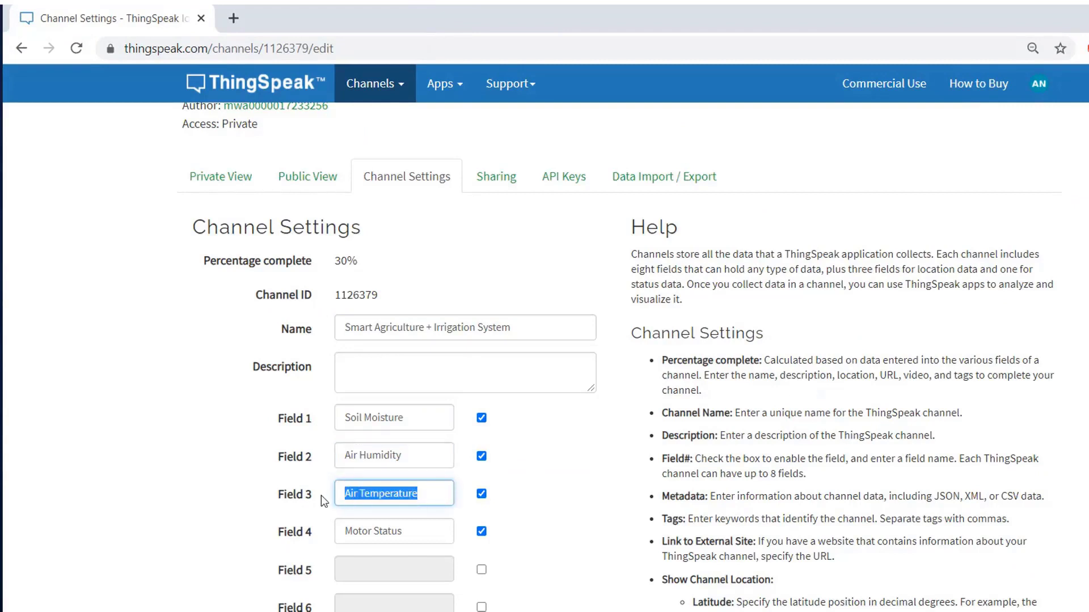
pyautogui.tripleClick(402, 532)
pyautogui.click(167, 399)
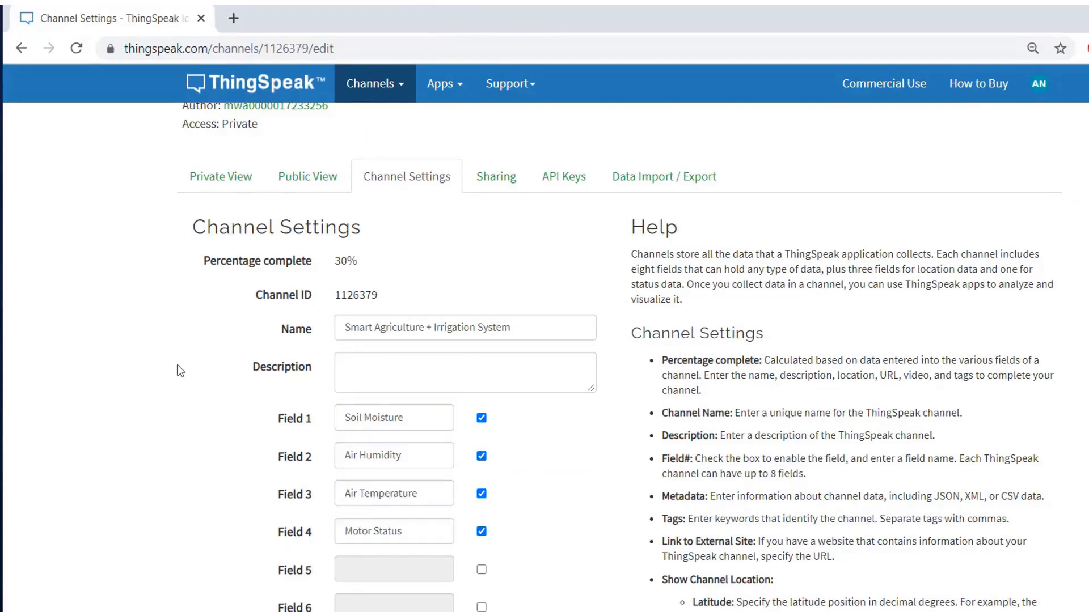
# Copy the channel's Write API Key and switch to the Arduino sketch
pyautogui.click(556, 183)
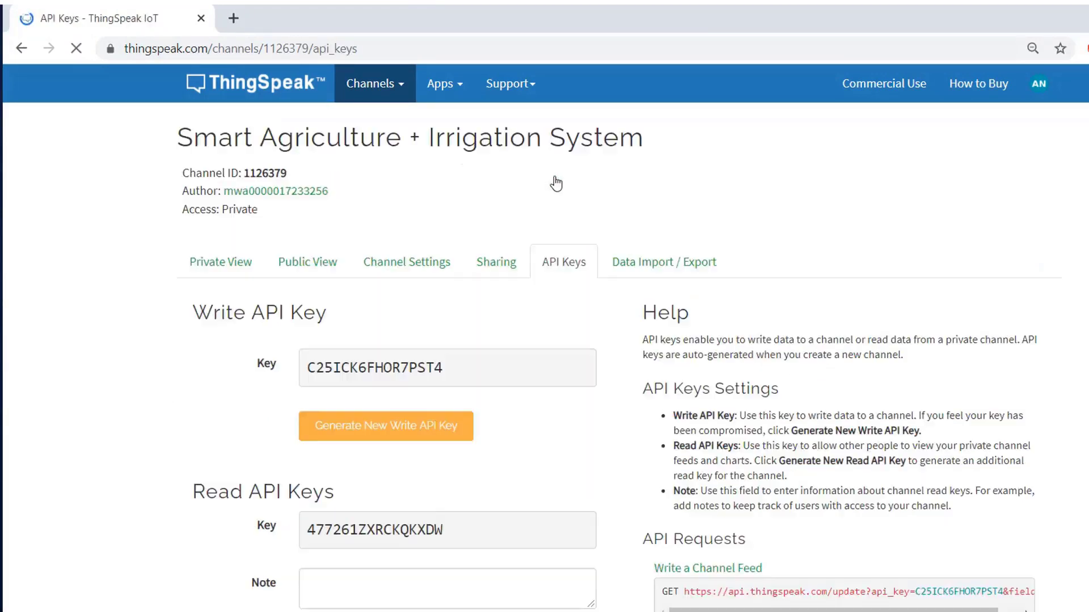
pyautogui.moveTo(318, 384); pyautogui.dragTo(472, 383)
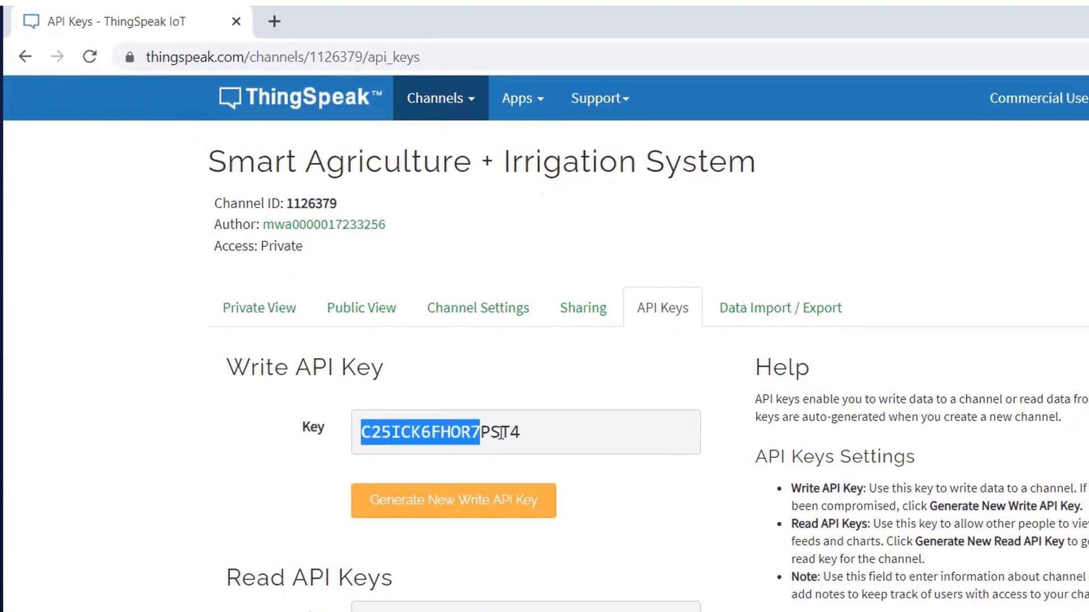
pyautogui.rightClick(497, 432)
pyautogui.click(532, 448)
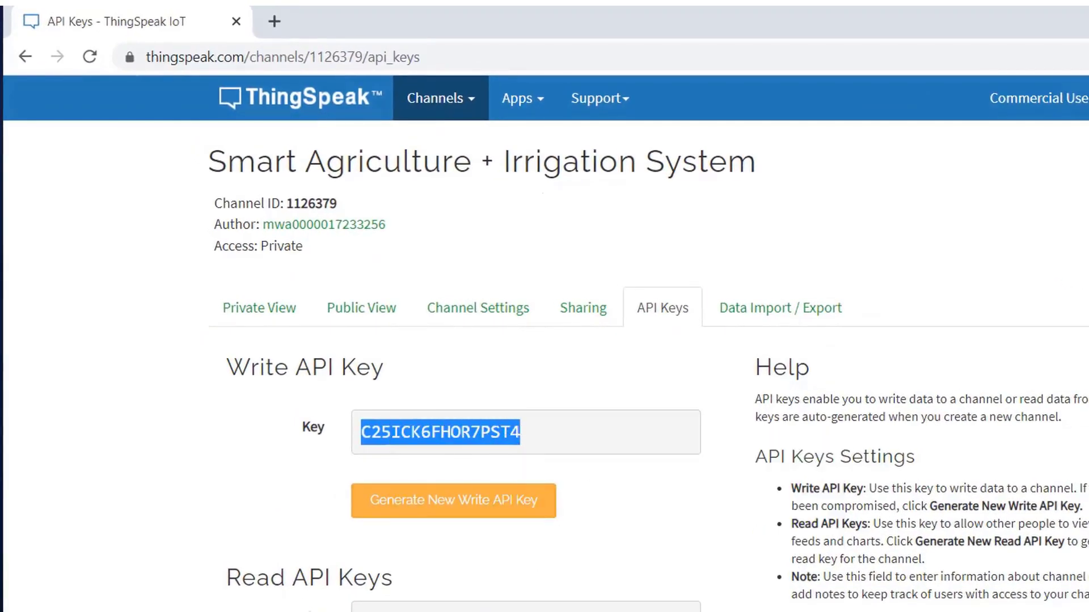
pyautogui.hotkey('alt', 'Tab')
# Highlight the apiKey value on line 15 of the Automatic_Irrigation_System sketch
pyautogui.click(421, 236)
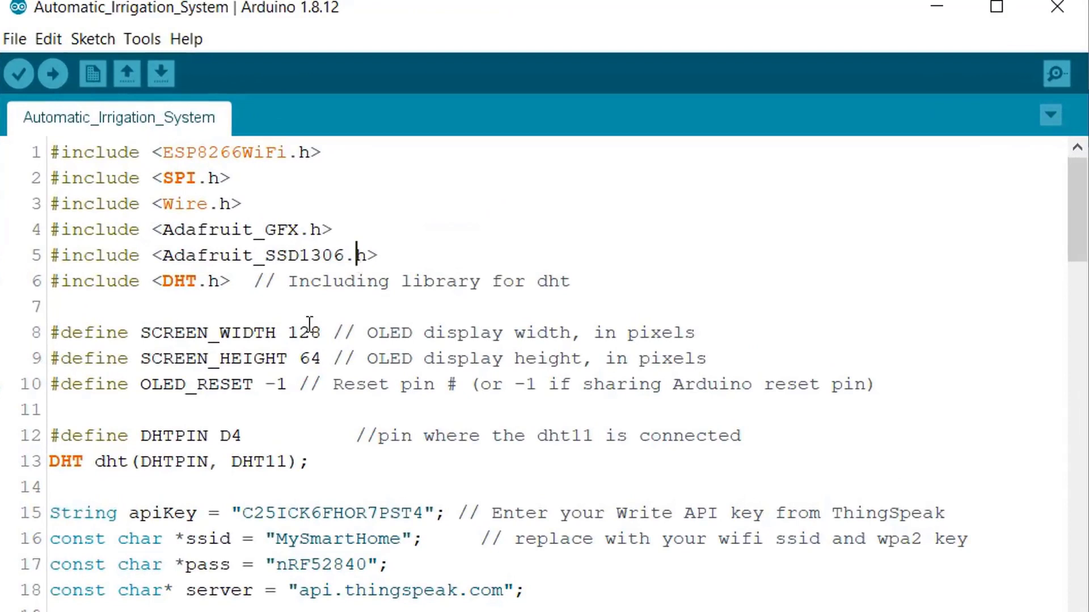
pyautogui.moveTo(242, 513); pyautogui.dragTo(424, 514)
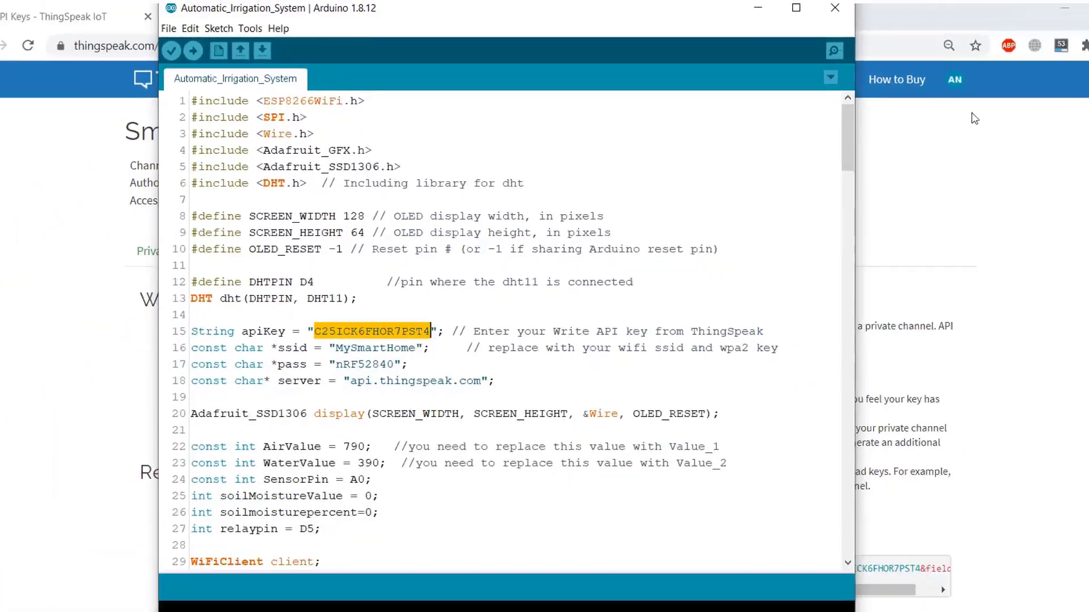
pyautogui.click(739, 16)
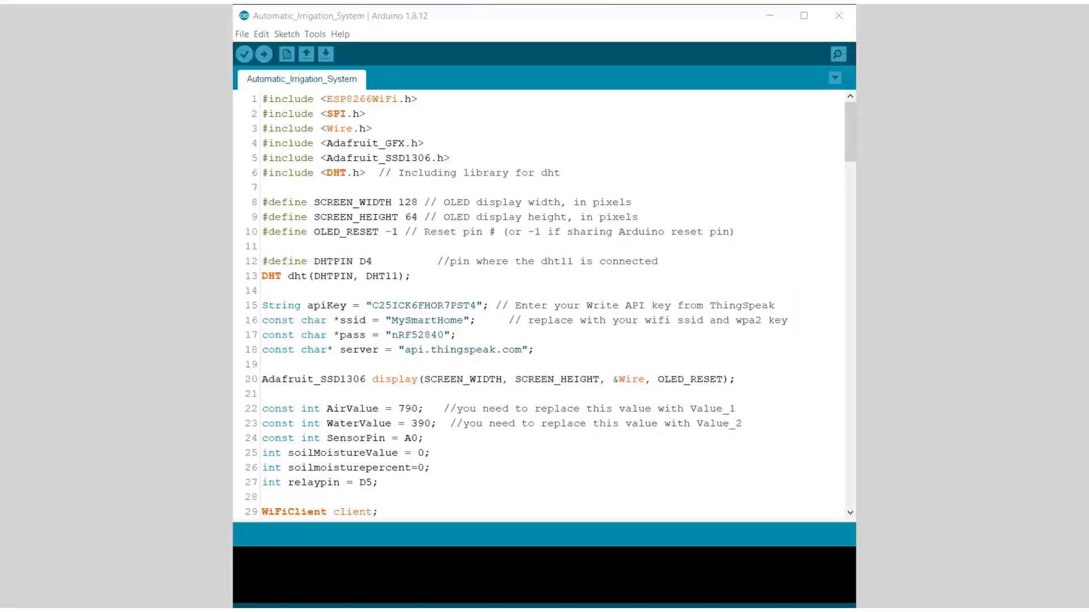
# Highlight the library includes on lines 1–6, then scroll through the ThingSpeak upload code
pyautogui.moveTo(560, 173); pyautogui.dragTo(262, 98)
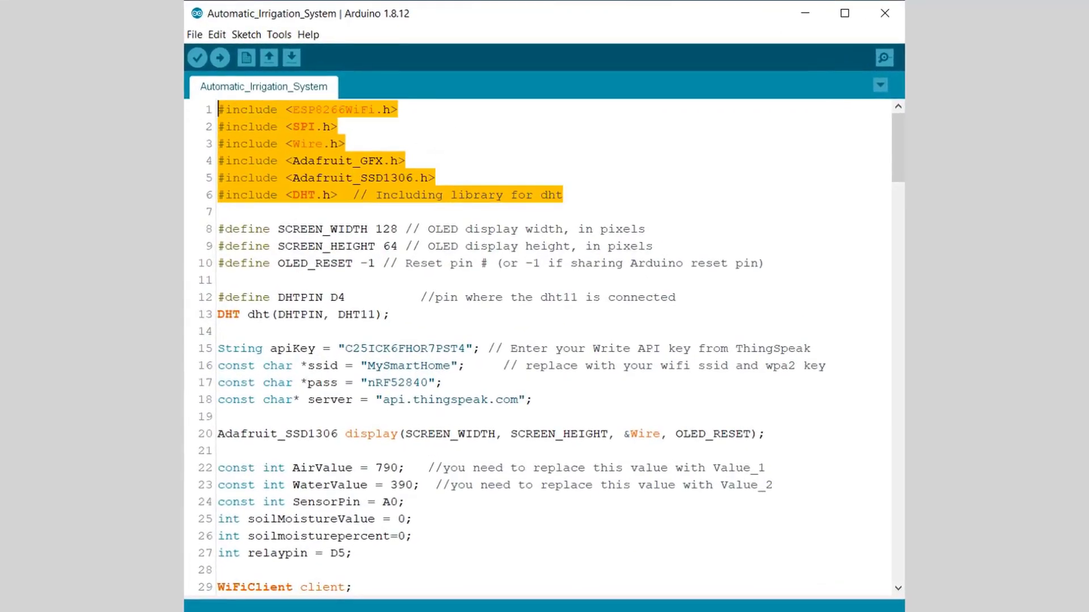
pyautogui.click(610, 353)
pyautogui.scroll(-15, 426, 284)
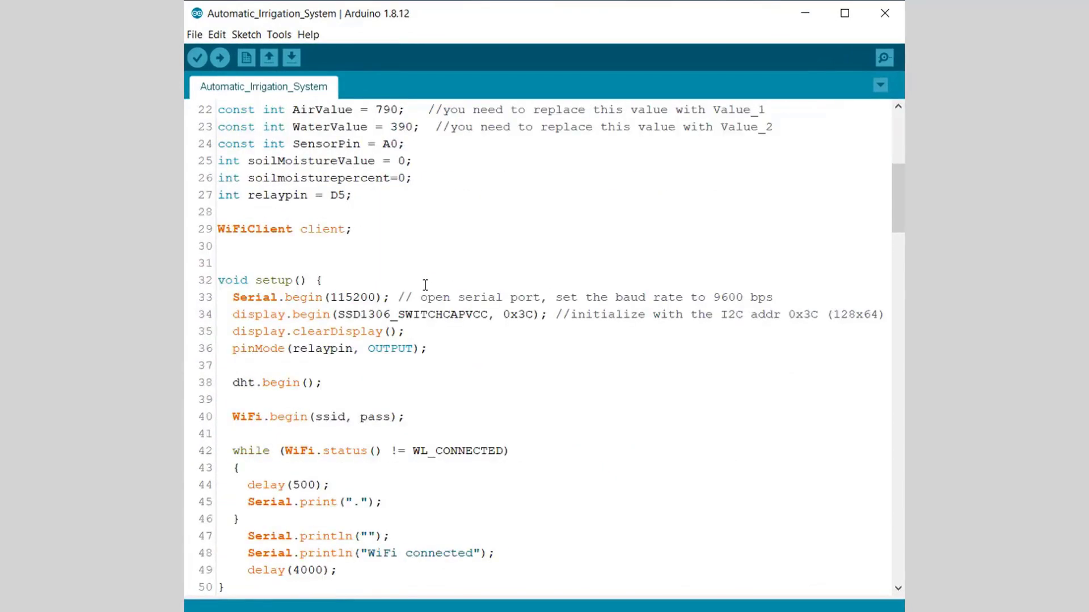
pyautogui.scroll(-7, 425, 284)
pyautogui.scroll(-13, 426, 285)
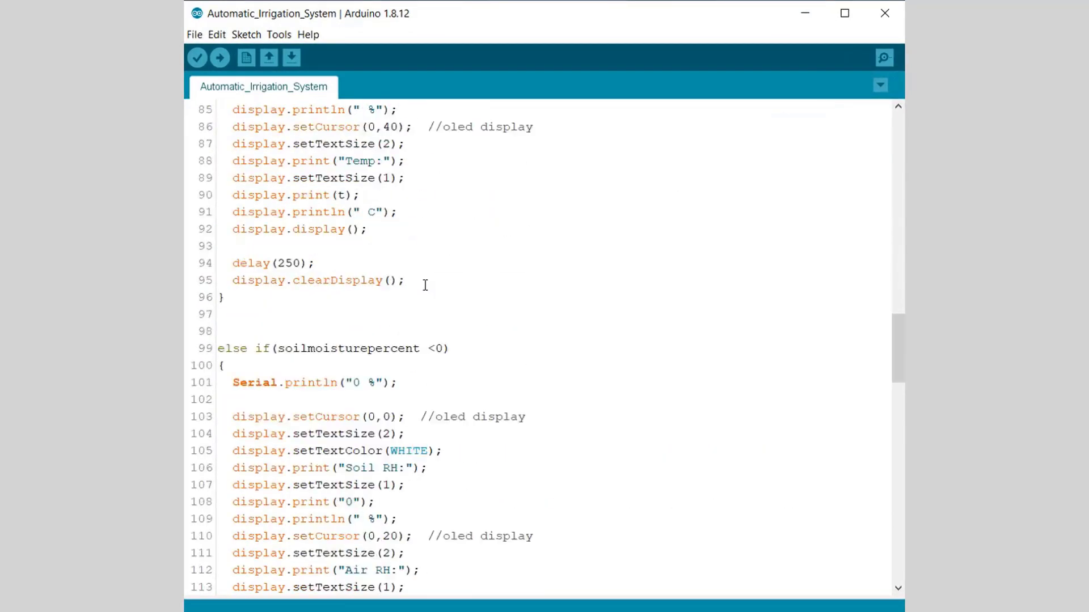
pyautogui.scroll(-19, 425, 285)
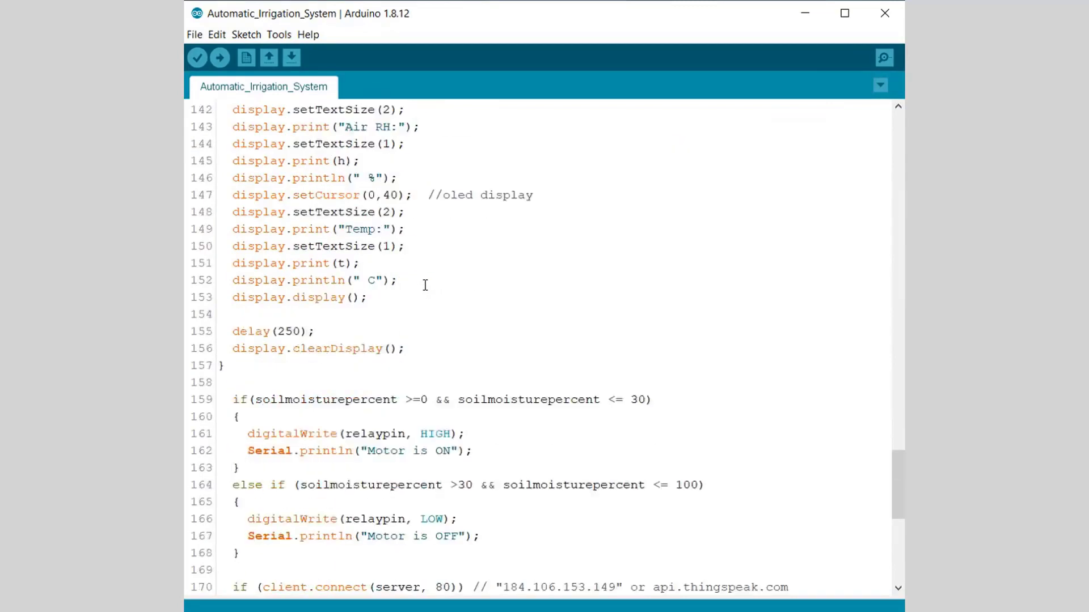
pyautogui.scroll(-2, 425, 285)
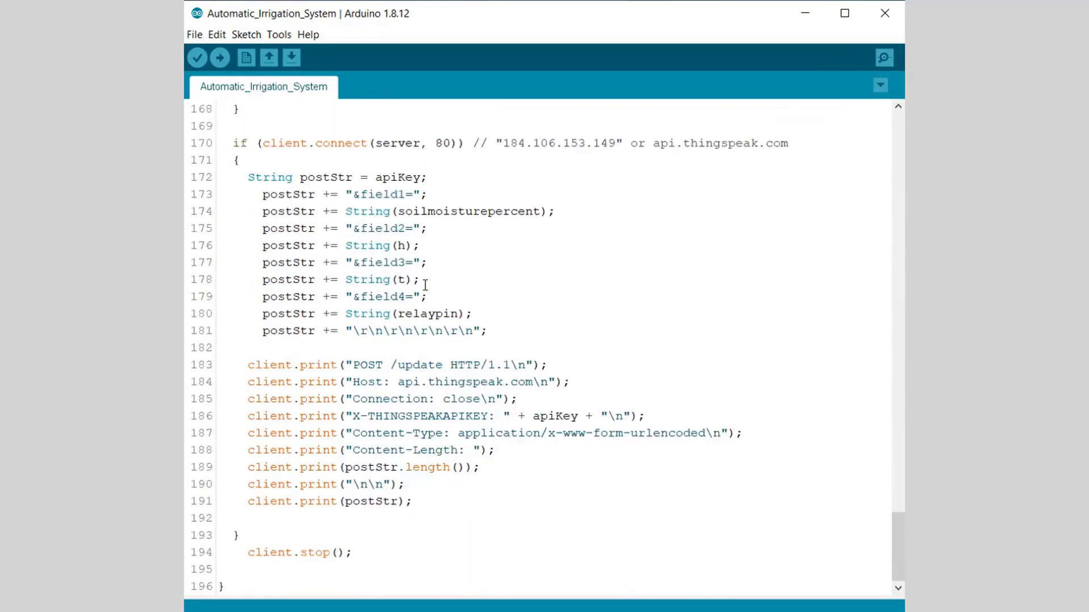
pyautogui.scroll(20, 466, 298)
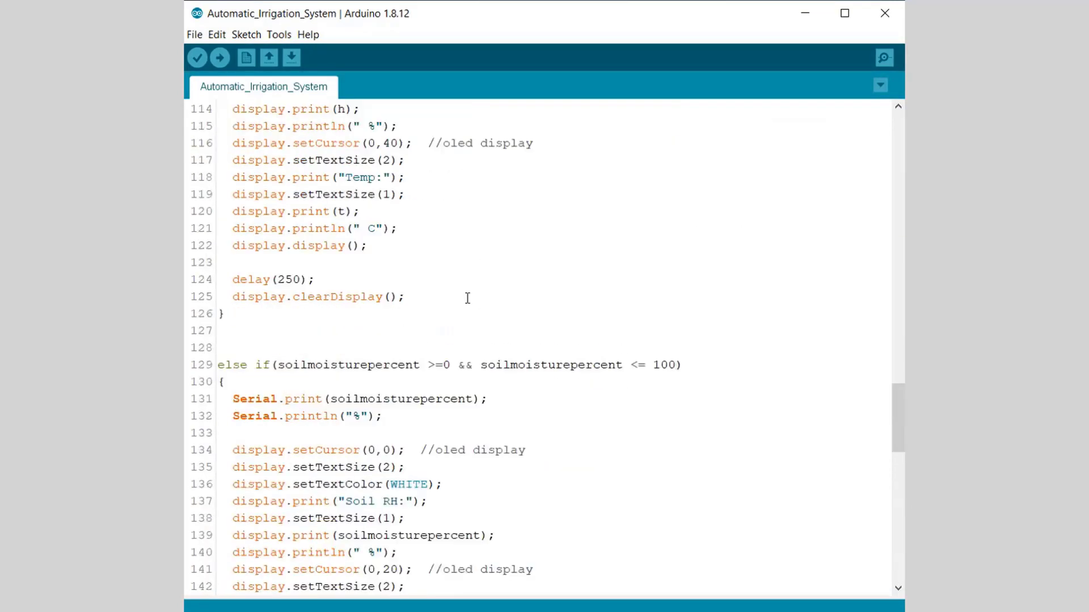
pyautogui.scroll(20, 466, 301)
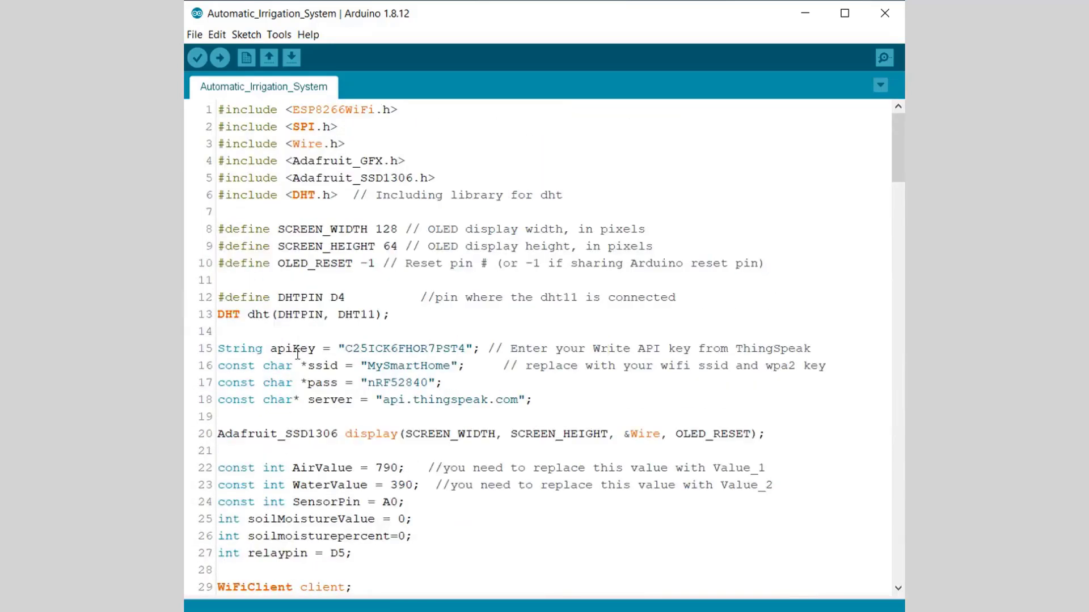
pyautogui.moveTo(275, 347); pyautogui.dragTo(482, 348)
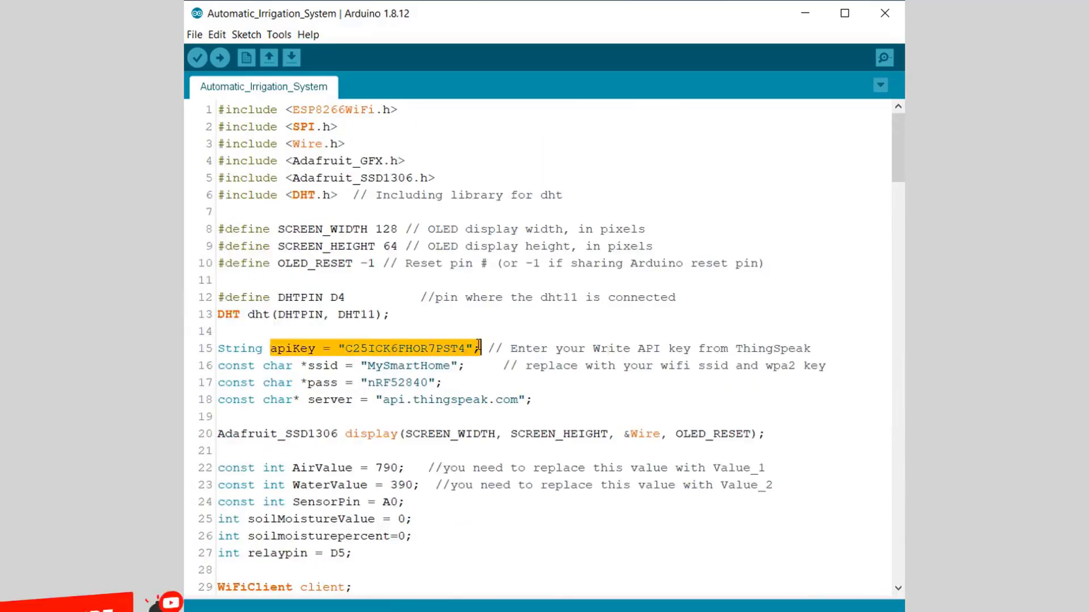
pyautogui.click(479, 382)
pyautogui.moveTo(368, 365); pyautogui.dragTo(453, 365)
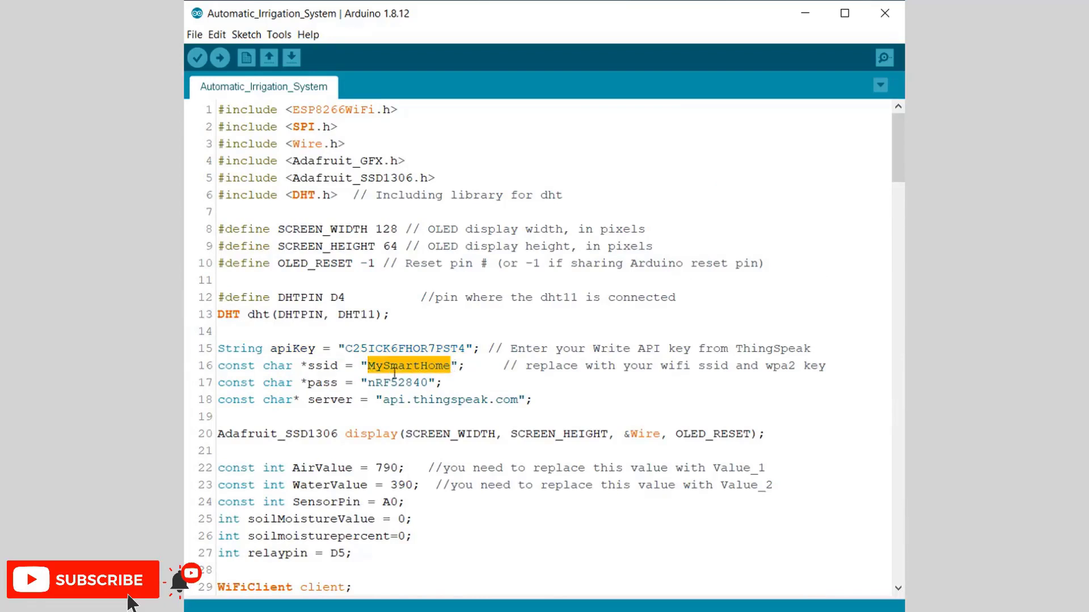
pyautogui.moveTo(367, 384); pyautogui.dragTo(519, 400)
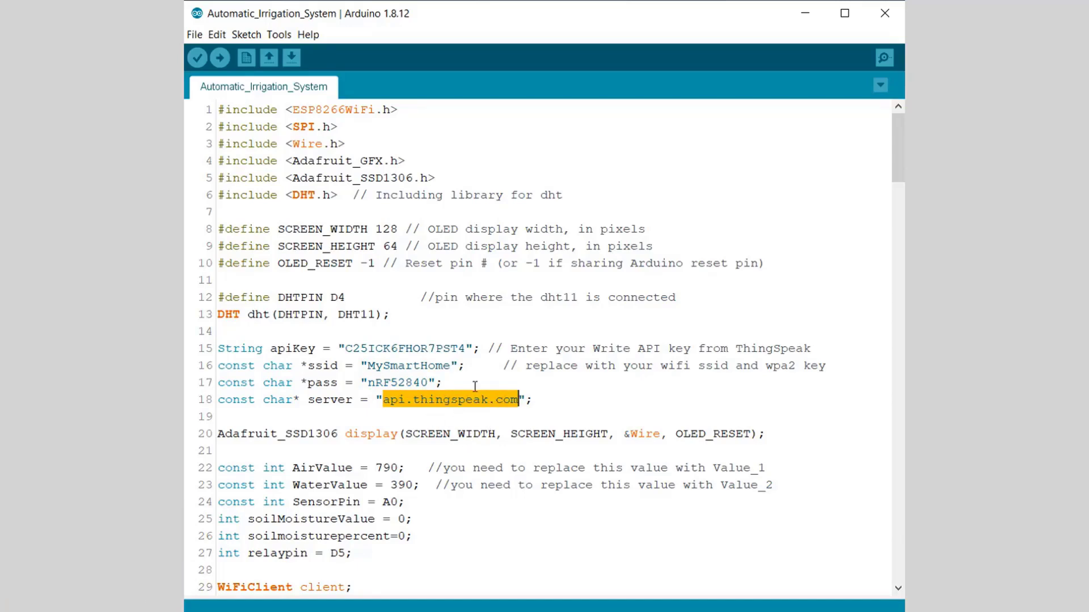
pyautogui.scroll(-6, 447, 378)
pyautogui.scroll(-8, 447, 378)
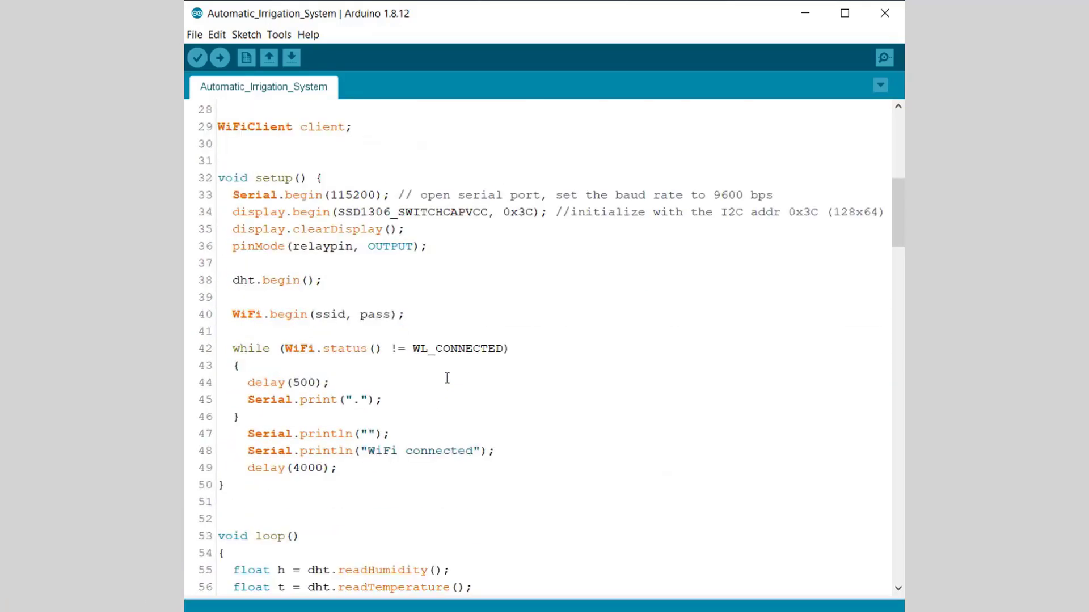
pyautogui.moveTo(235, 316); pyautogui.dragTo(480, 330)
pyautogui.scroll(-2, 467, 339)
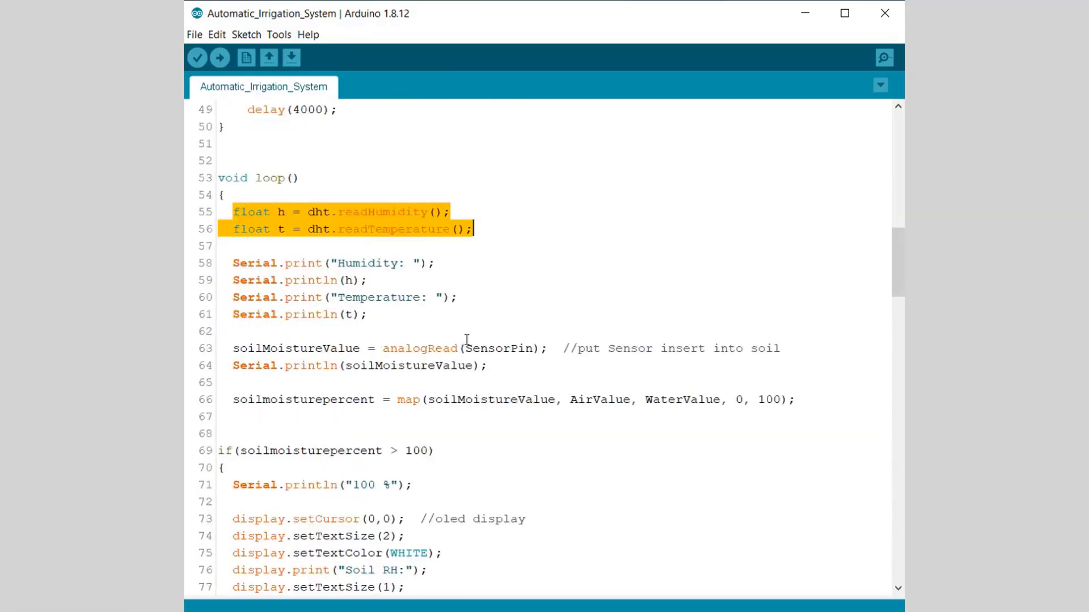
pyautogui.moveTo(235, 349); pyautogui.dragTo(514, 348)
pyautogui.moveTo(232, 398); pyautogui.dragTo(772, 412)
pyautogui.click(798, 401)
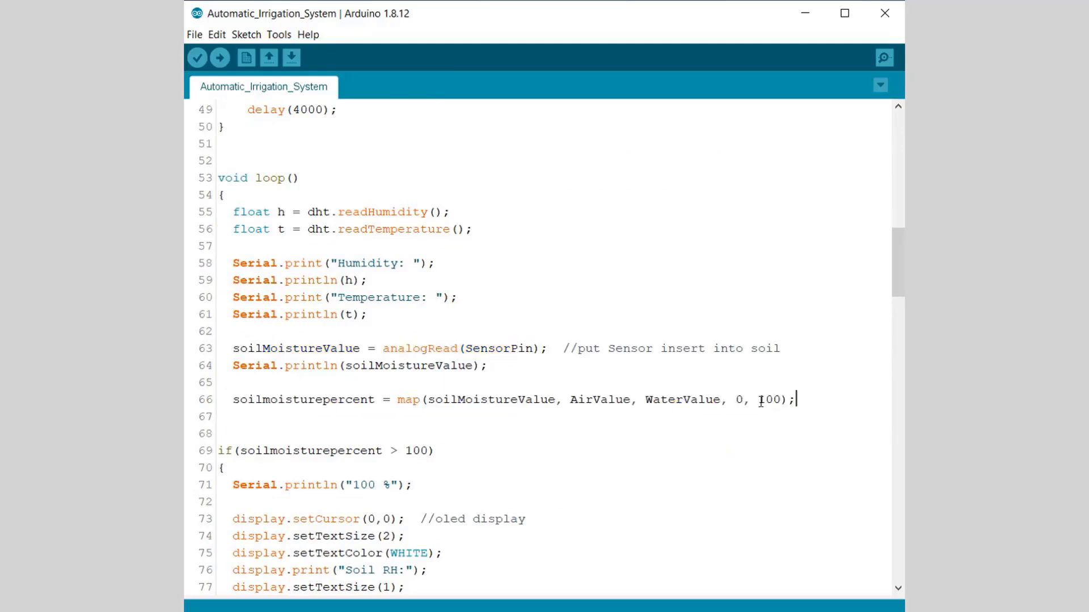
pyautogui.moveTo(730, 399); pyautogui.dragTo(781, 399)
pyautogui.scroll(-6, 536, 413)
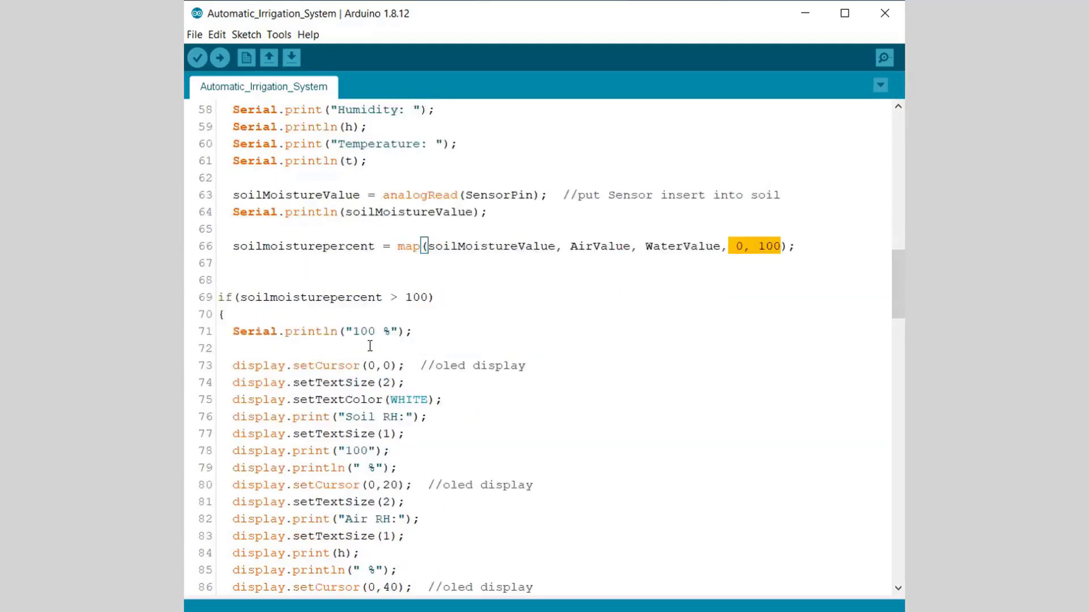
pyautogui.scroll(-8, 333, 314)
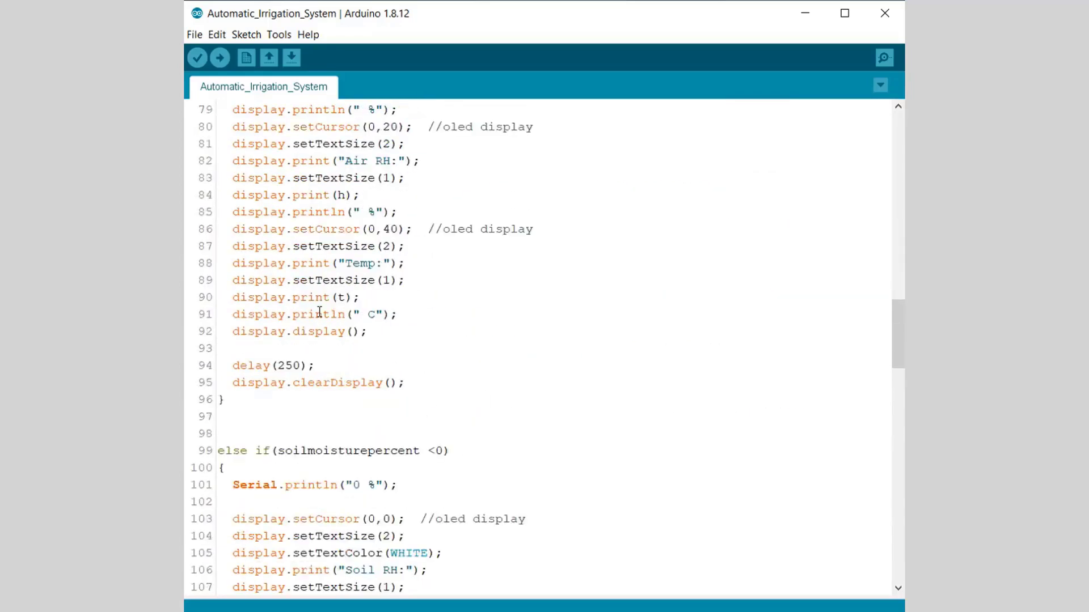
pyautogui.scroll(-11, 299, 333)
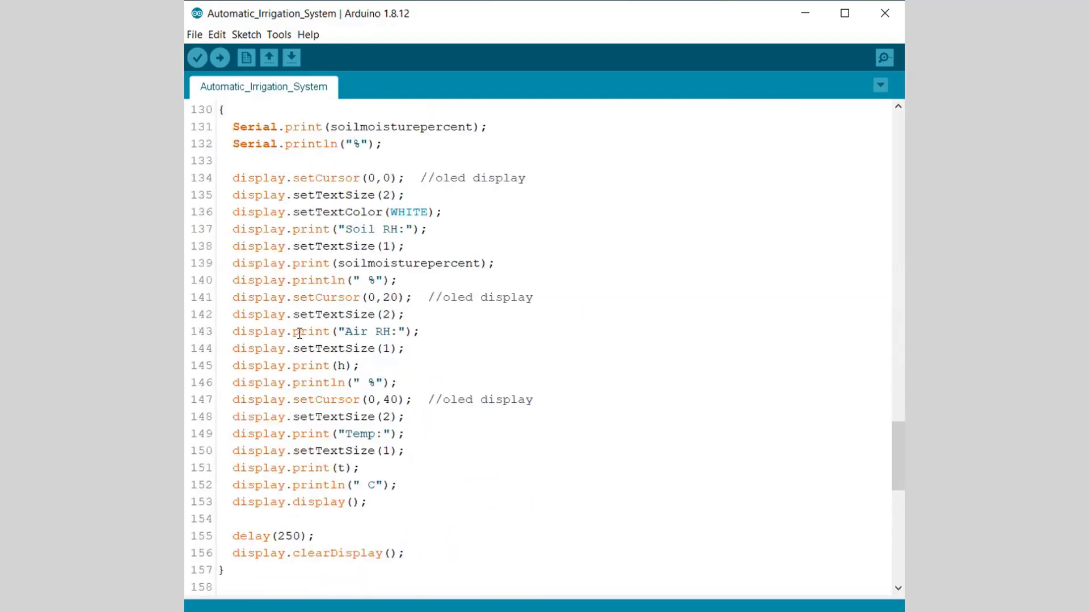
pyautogui.scroll(-3, 322, 320)
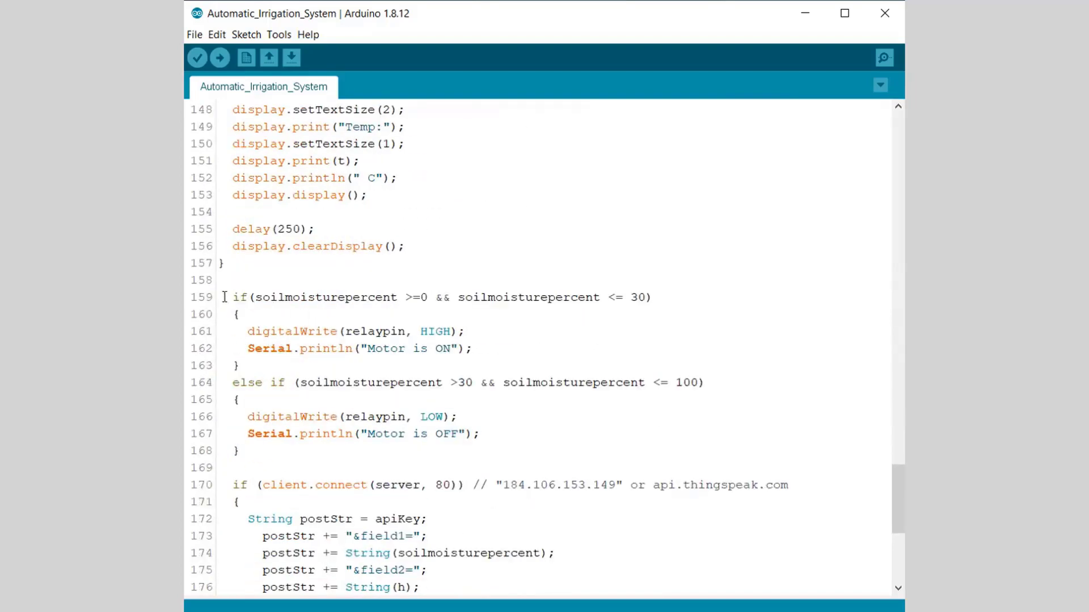
pyautogui.moveTo(226, 295); pyautogui.dragTo(416, 464)
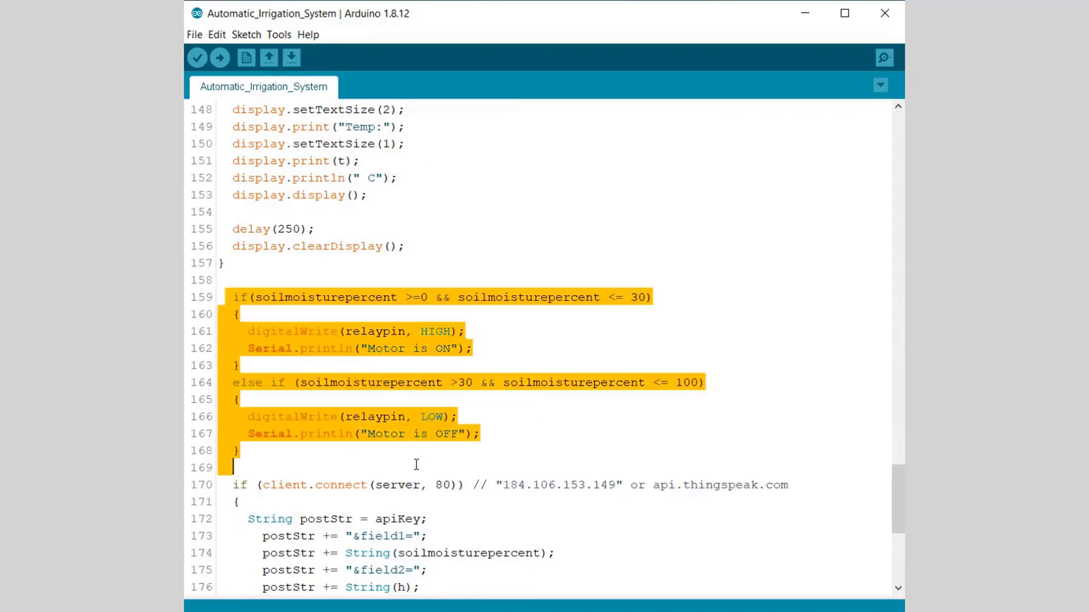
pyautogui.click(594, 360)
pyautogui.moveTo(628, 296); pyautogui.dragTo(647, 295)
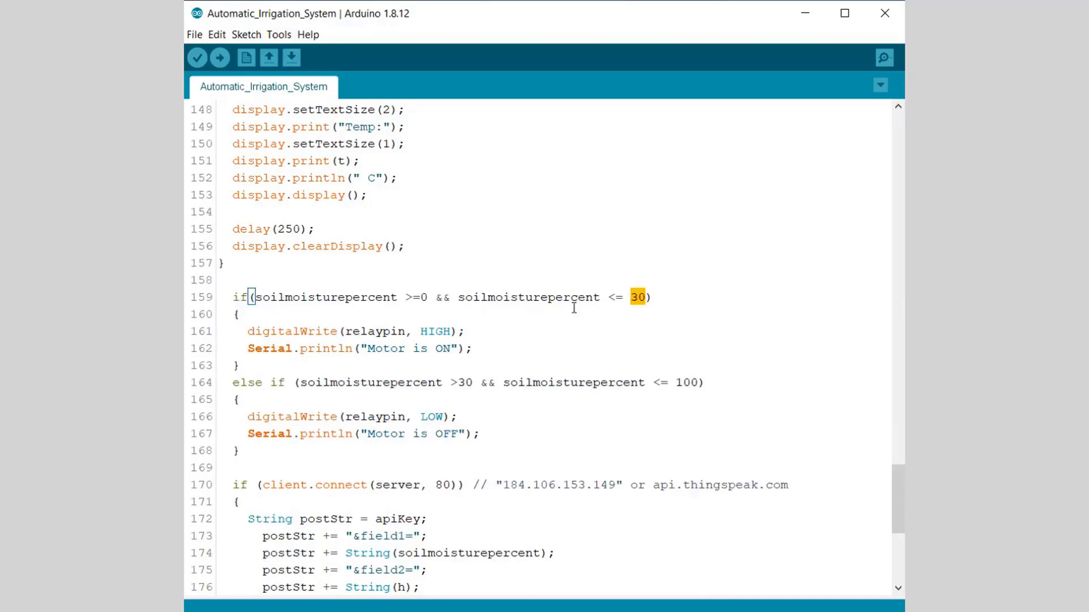
pyautogui.click(484, 385)
pyautogui.scroll(-4, 387, 418)
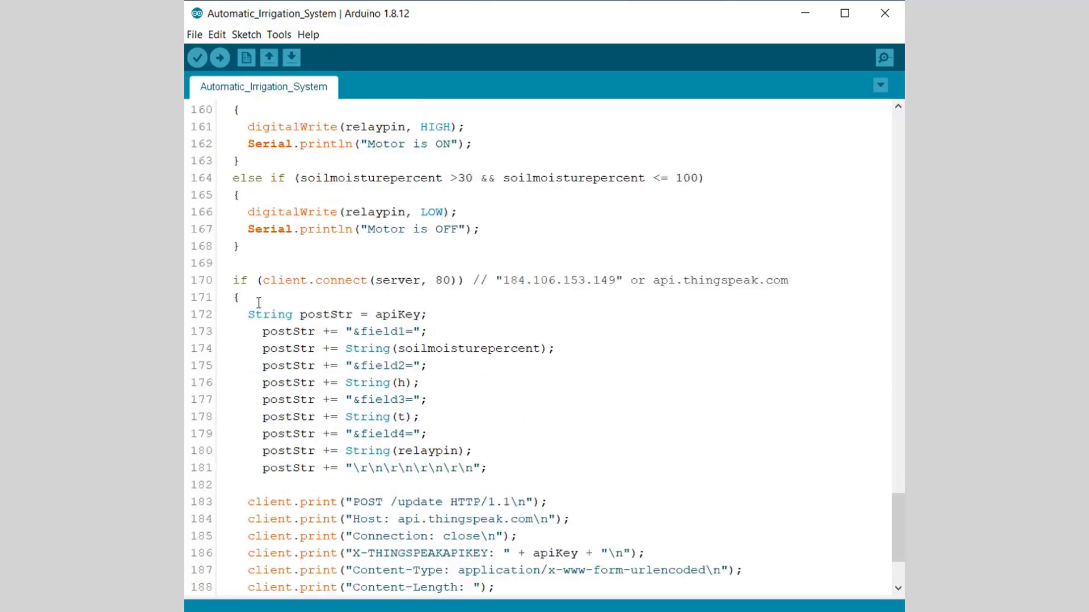
pyautogui.moveTo(248, 316); pyautogui.dragTo(361, 315)
pyautogui.click(518, 316)
pyautogui.moveTo(347, 330); pyautogui.dragTo(477, 445)
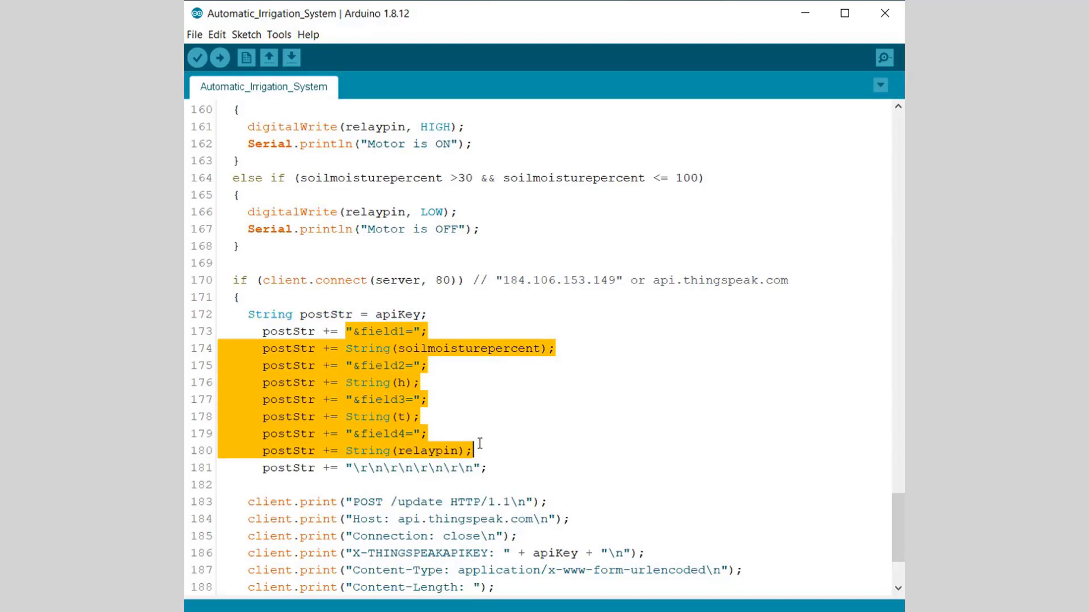
pyautogui.scroll(-3, 493, 394)
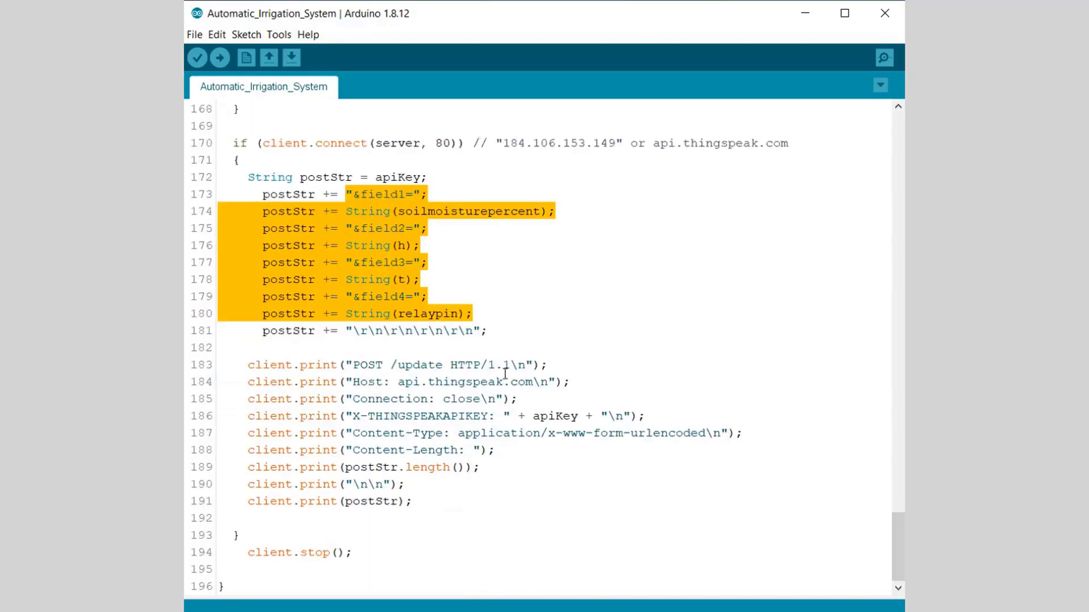
pyautogui.click(536, 339)
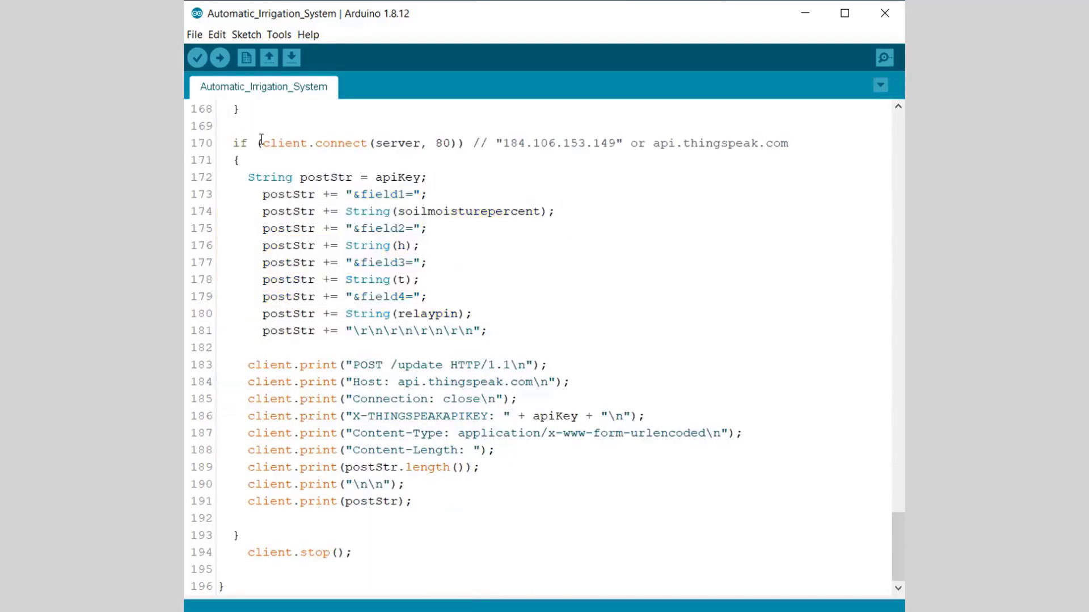
# Confirm in the Tools menu that the board is NodeMCU 1.0 (ESP-12E Module)
pyautogui.click(279, 35)
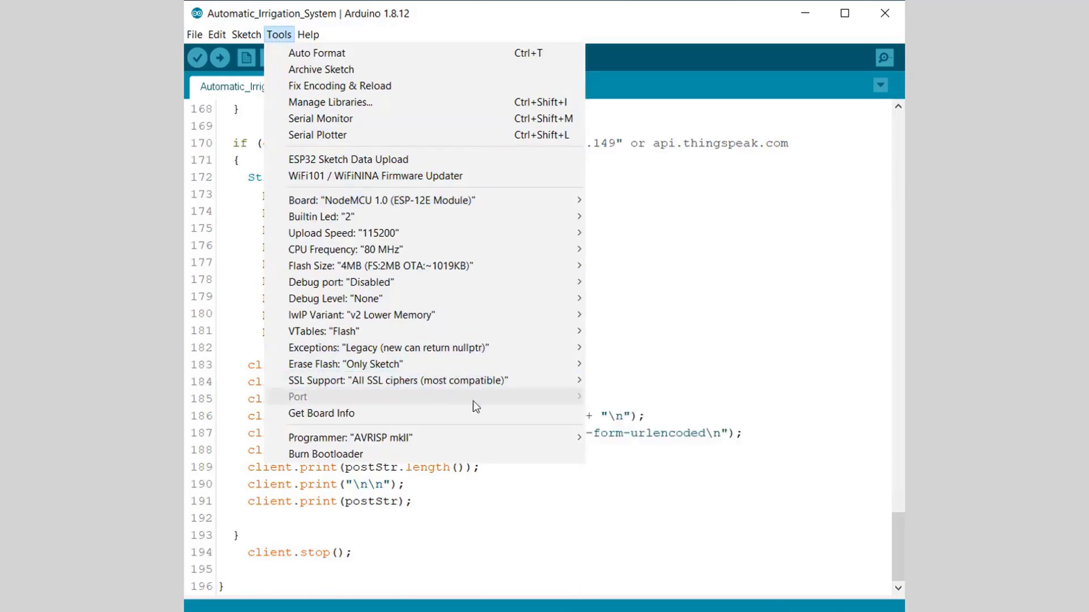
pyautogui.click(713, 233)
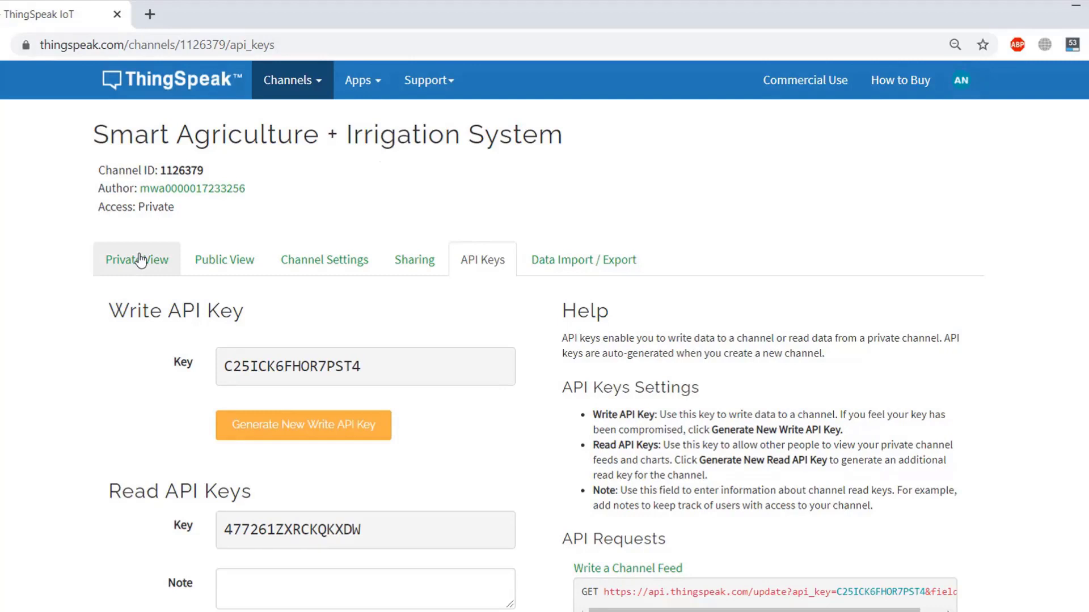
# Open Private View and scroll through the Soil Moisture, Air Humidity, Air Temperature and Motor Status charts
pyautogui.click(140, 260)
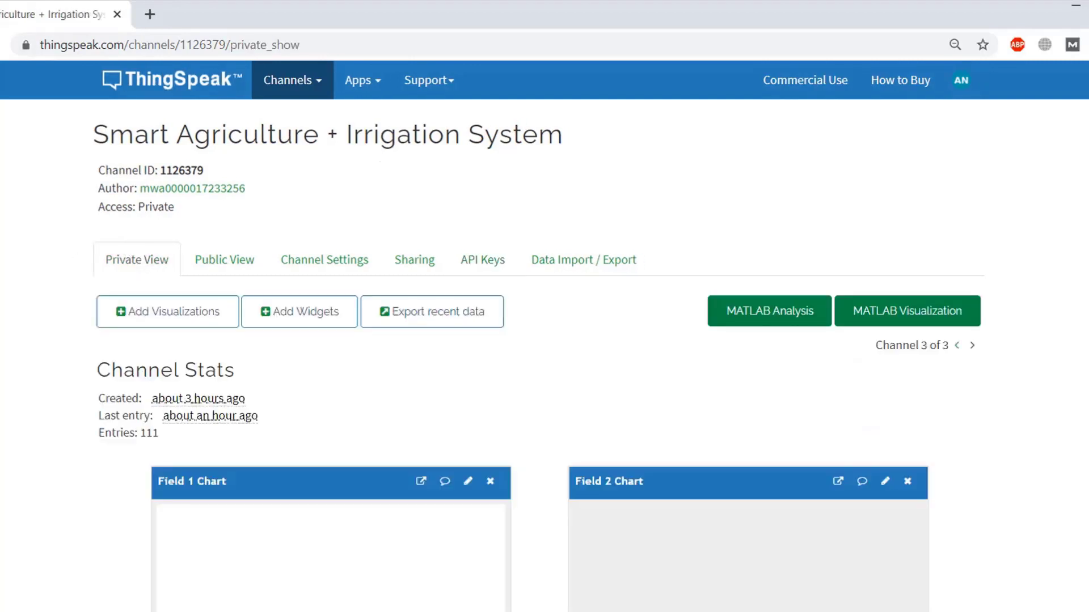
pyautogui.scroll(-1, 539, 356)
pyautogui.scroll(-5, 539, 355)
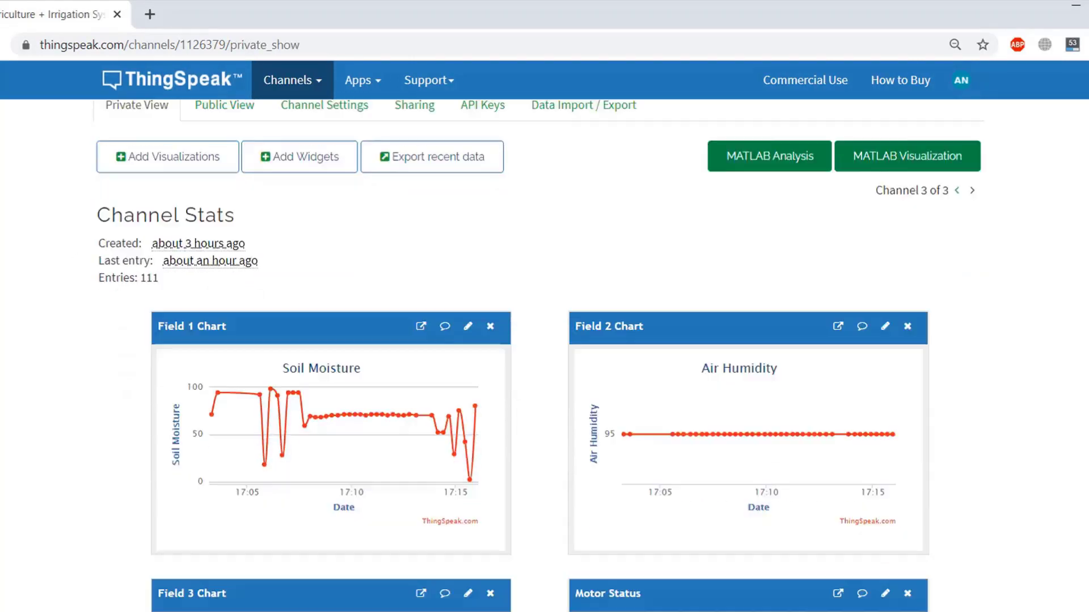